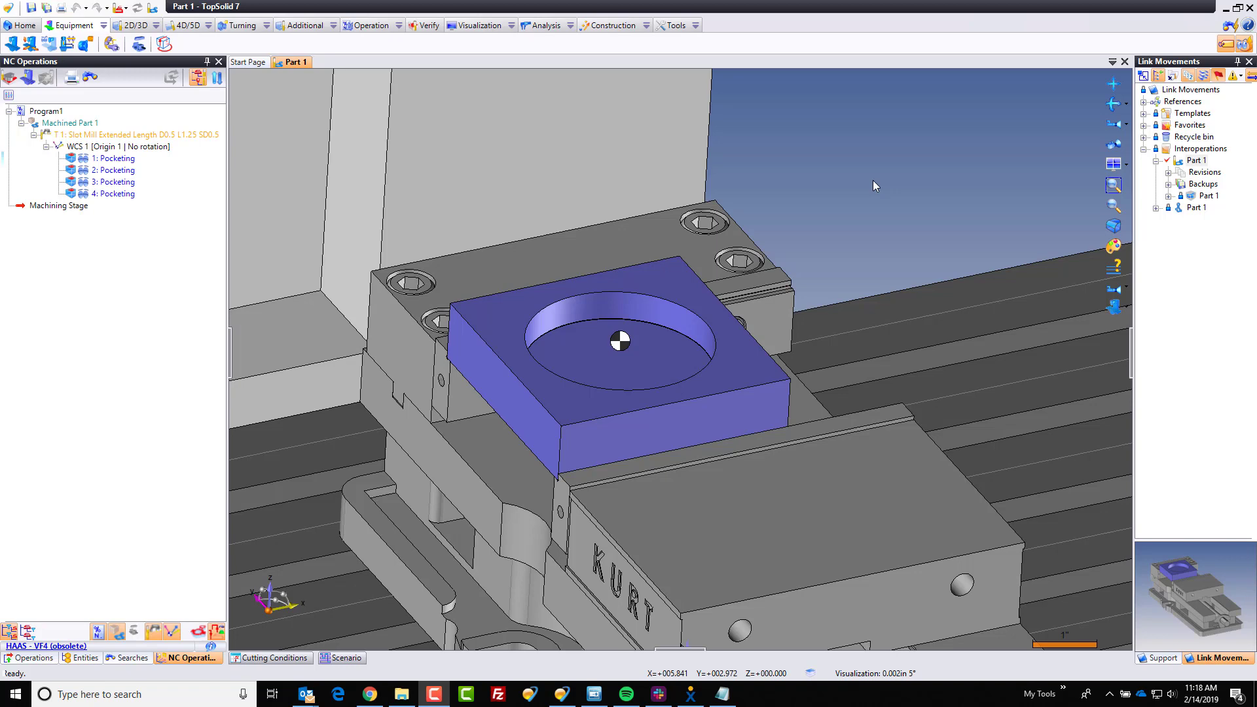
# Orbit to a front view of the machine and preview the toolpaths of pockets 1 through 4.
pyautogui.scroll(-5, 784, 261)
pyautogui.scroll(-5, 783, 268)
pyautogui.moveTo(783, 268); pyautogui.dragTo(777, 296, button='middle')
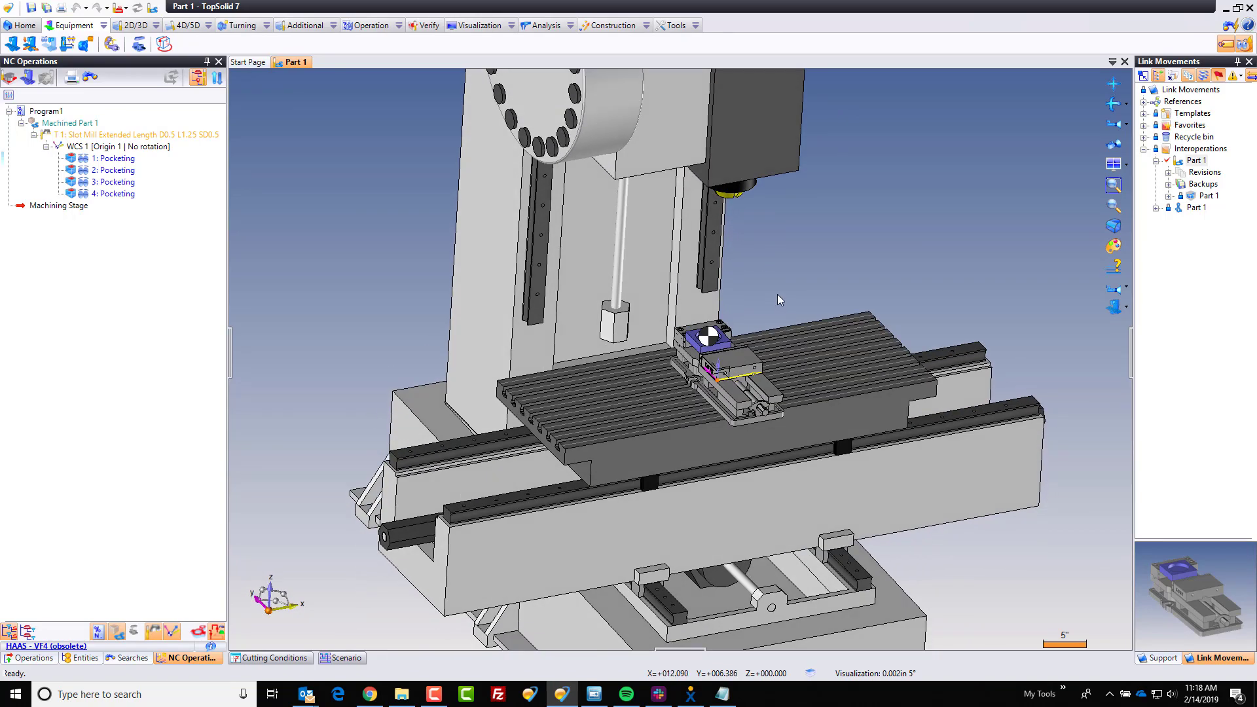
pyautogui.scroll(5, 713, 337)
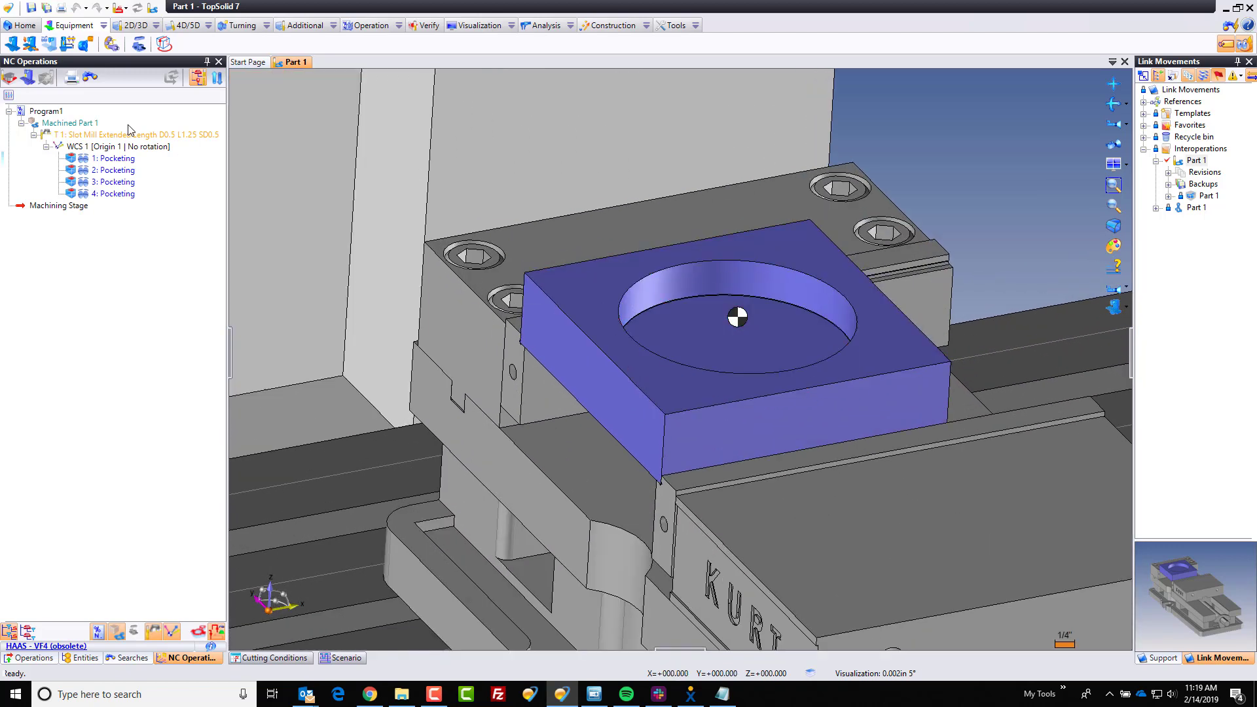
pyautogui.click(113, 159)
pyautogui.scroll(5, 748, 330)
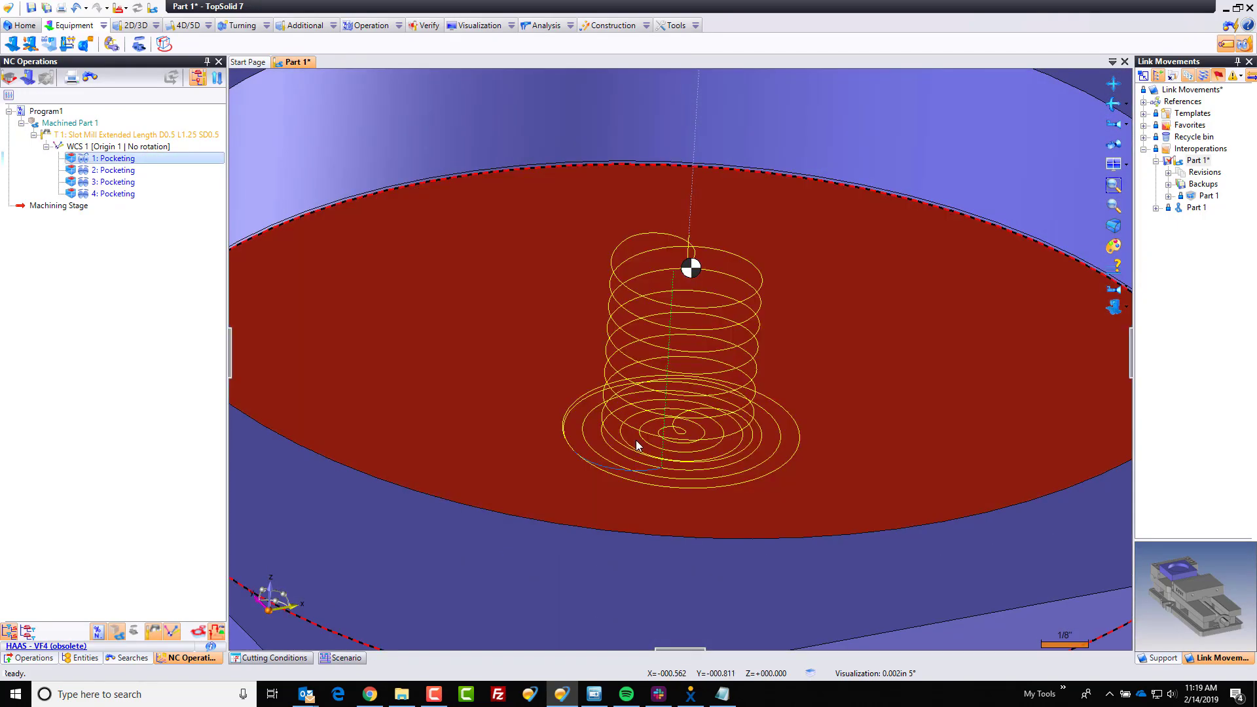
pyautogui.scroll(-3, 638, 439)
pyautogui.click(84, 172)
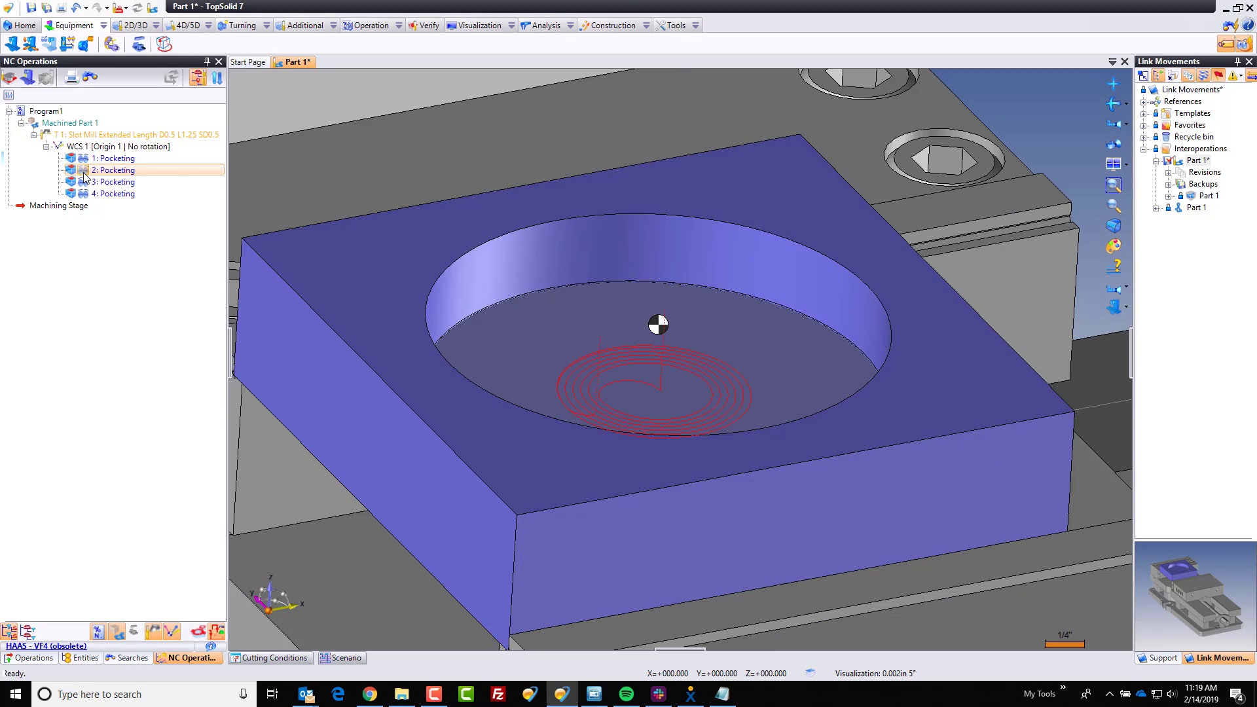
pyautogui.click(97, 183)
pyautogui.click(97, 194)
pyautogui.click(98, 184)
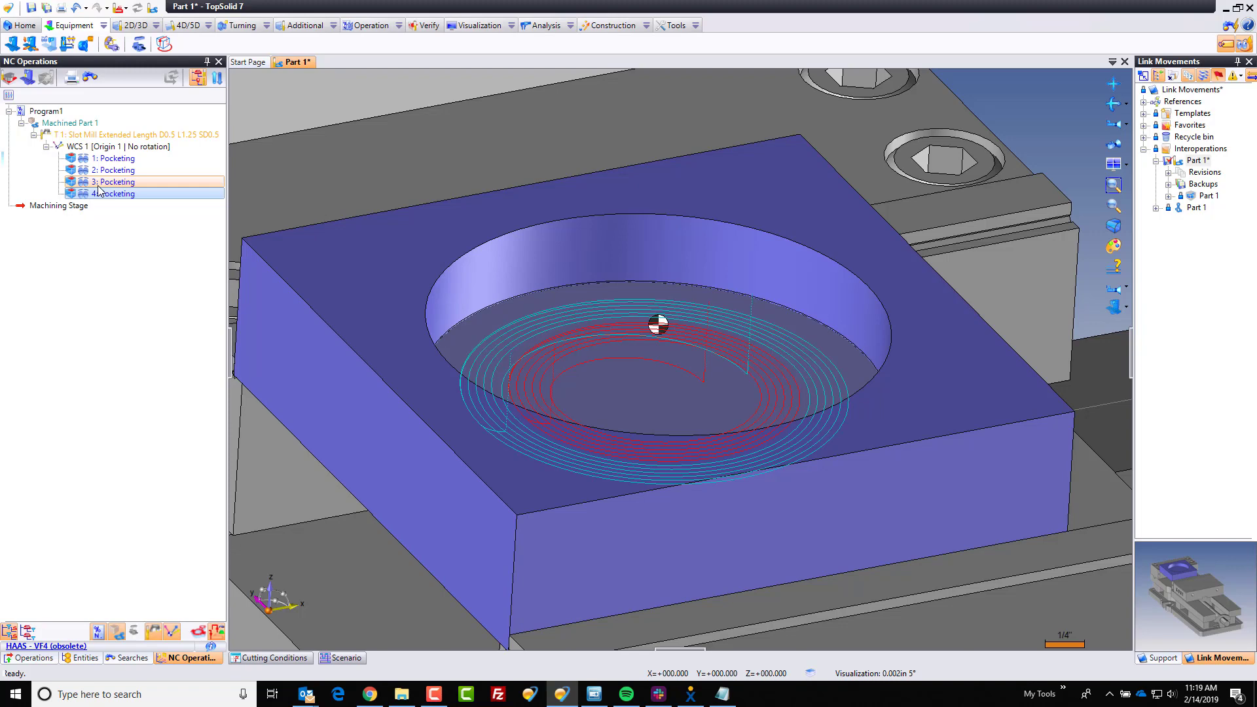
# Clear the previews, select all four pocketing operations and end the machining simulation.
pyautogui.scroll(-5, 503, 382)
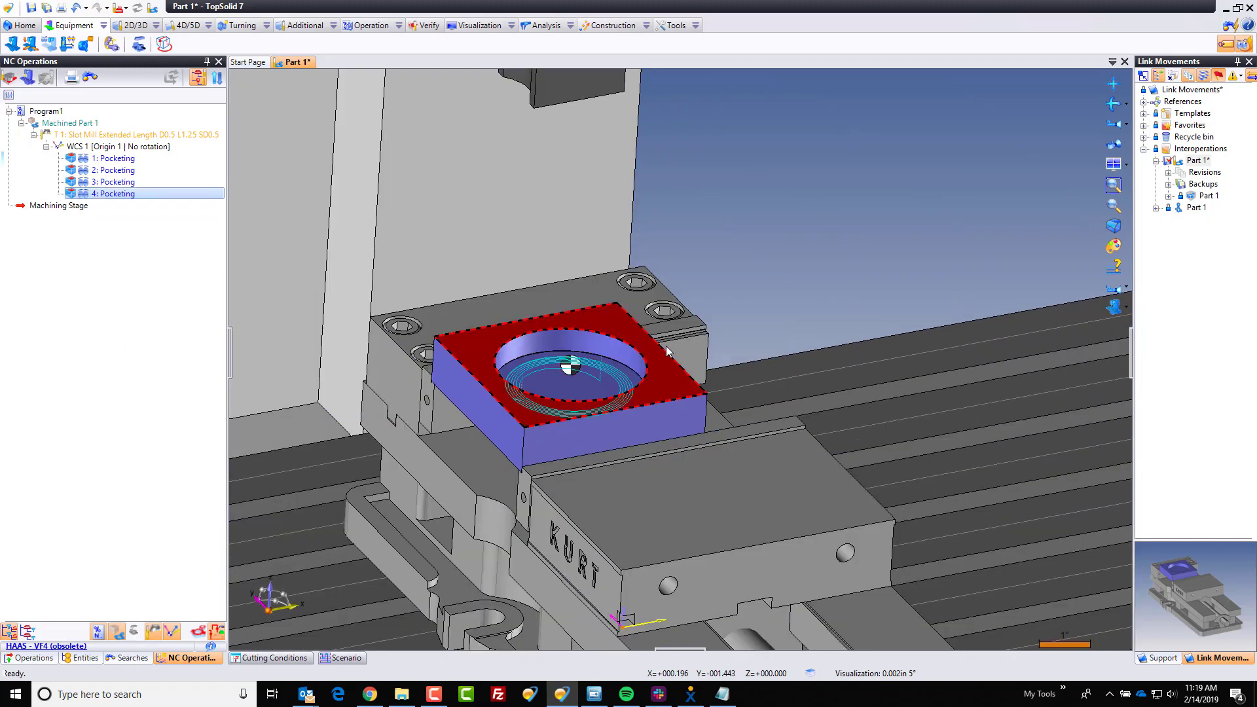
pyautogui.click(732, 260)
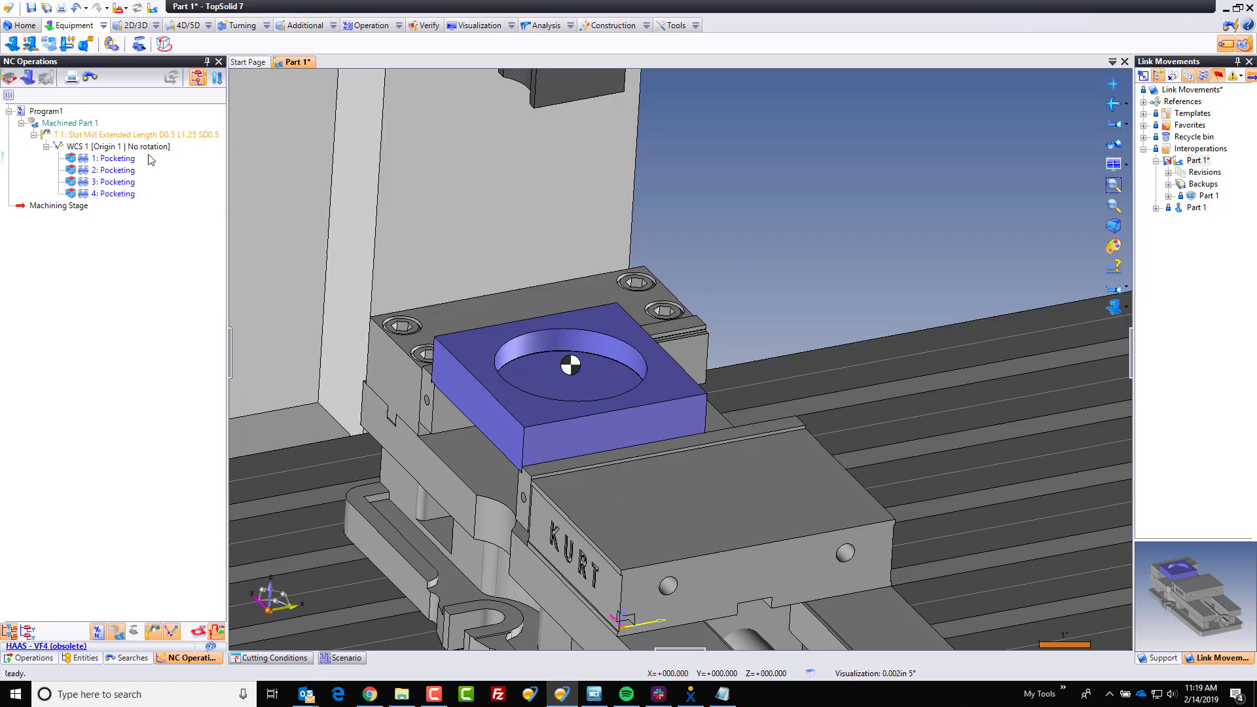
pyautogui.click(118, 158)
pyautogui.hotkey('ctrl', 'a')
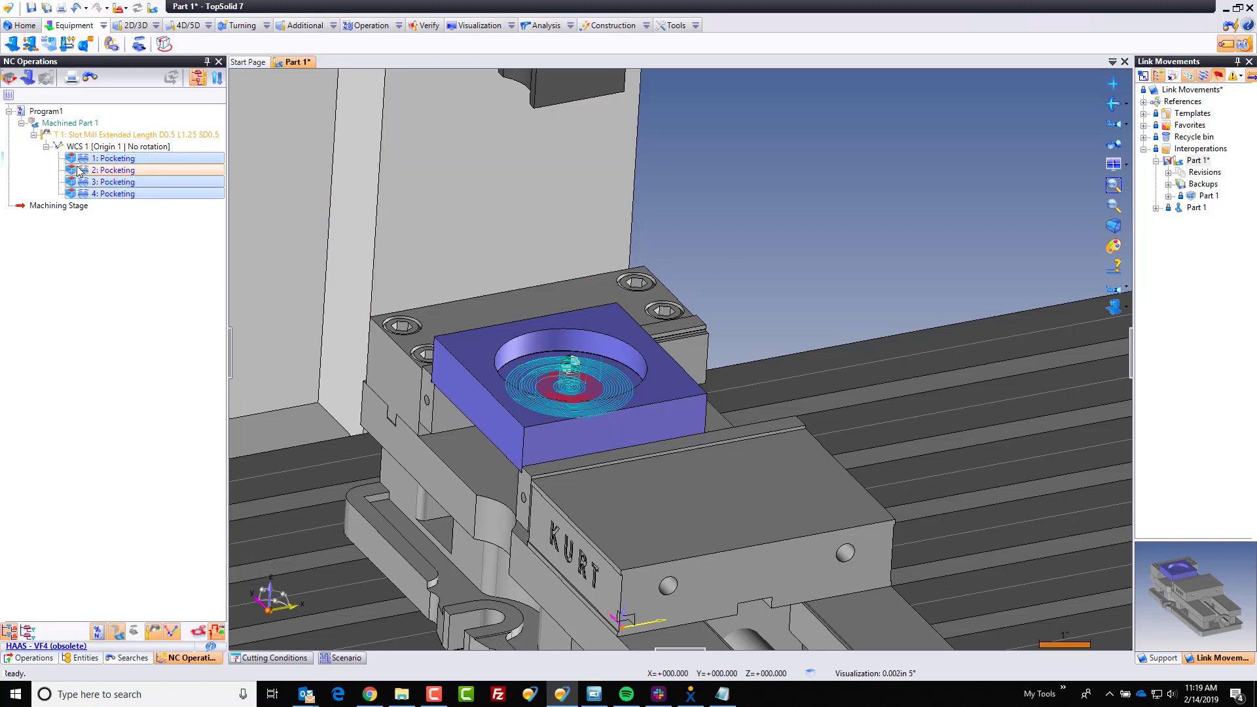
pyautogui.scroll(-3, 757, 414)
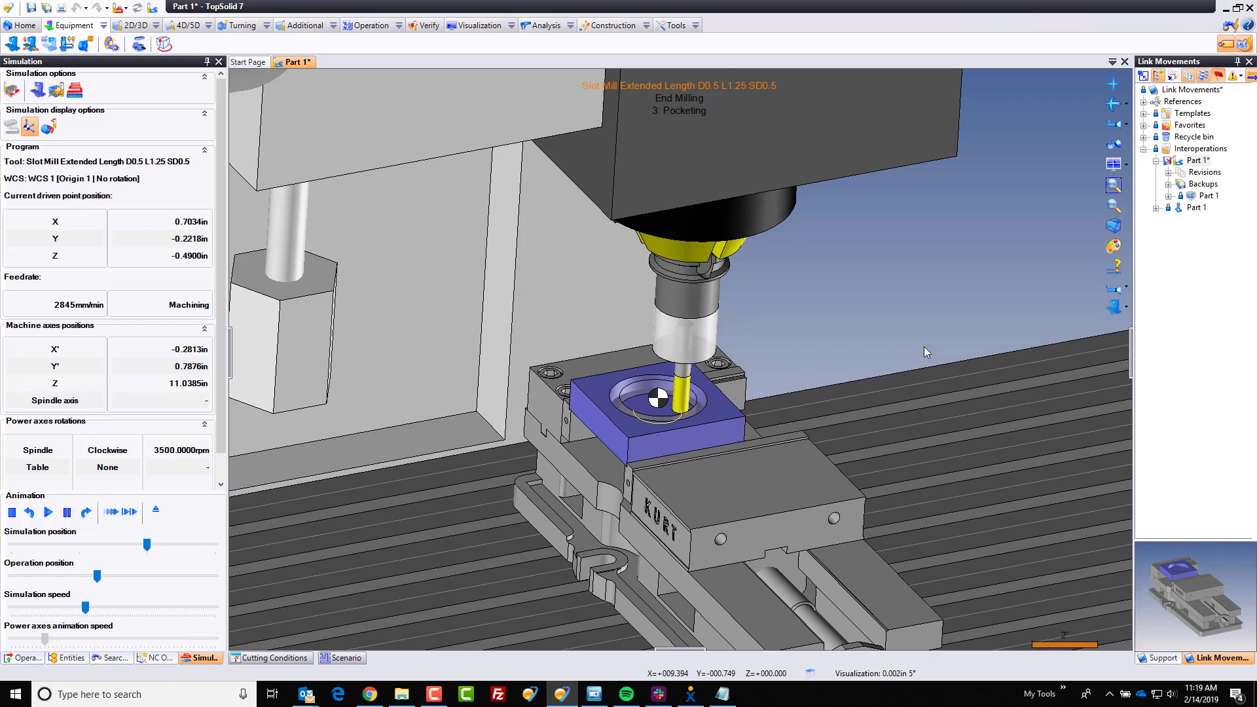
pyautogui.press('Escape')
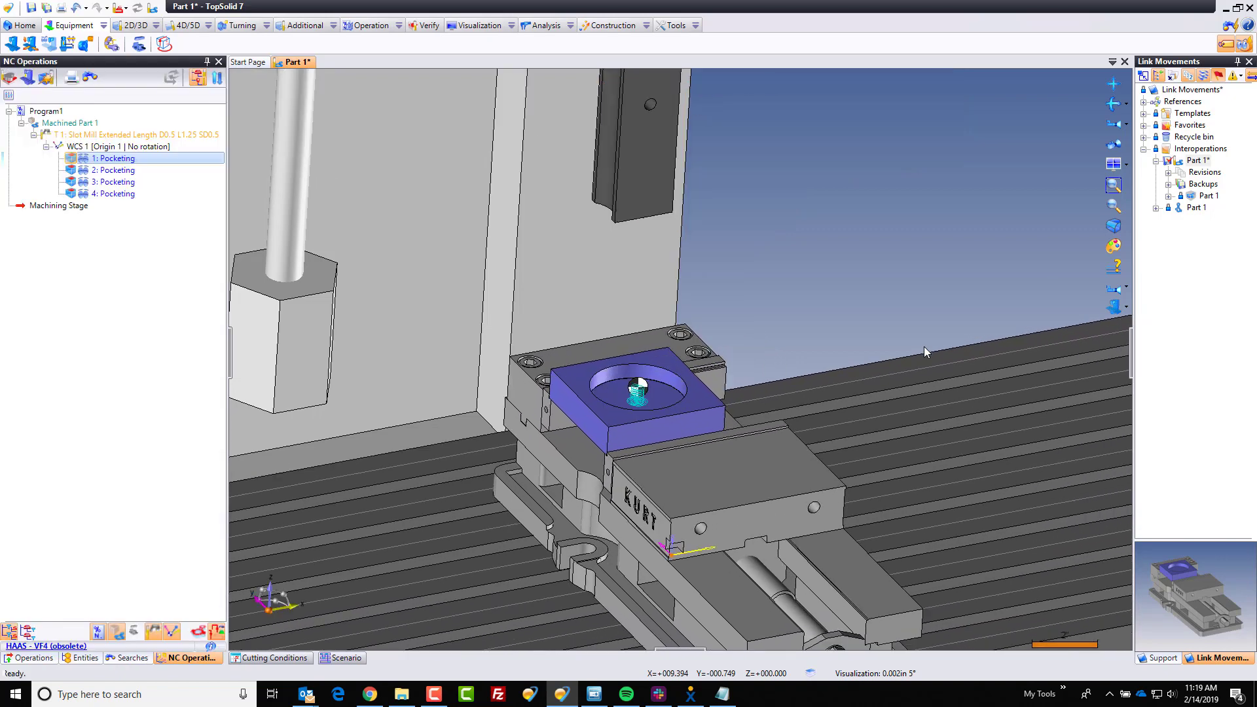
# Edit the inter-operation link into 2: Pocketing, review its items, and bring up the Method choices.
pyautogui.click(118, 171)
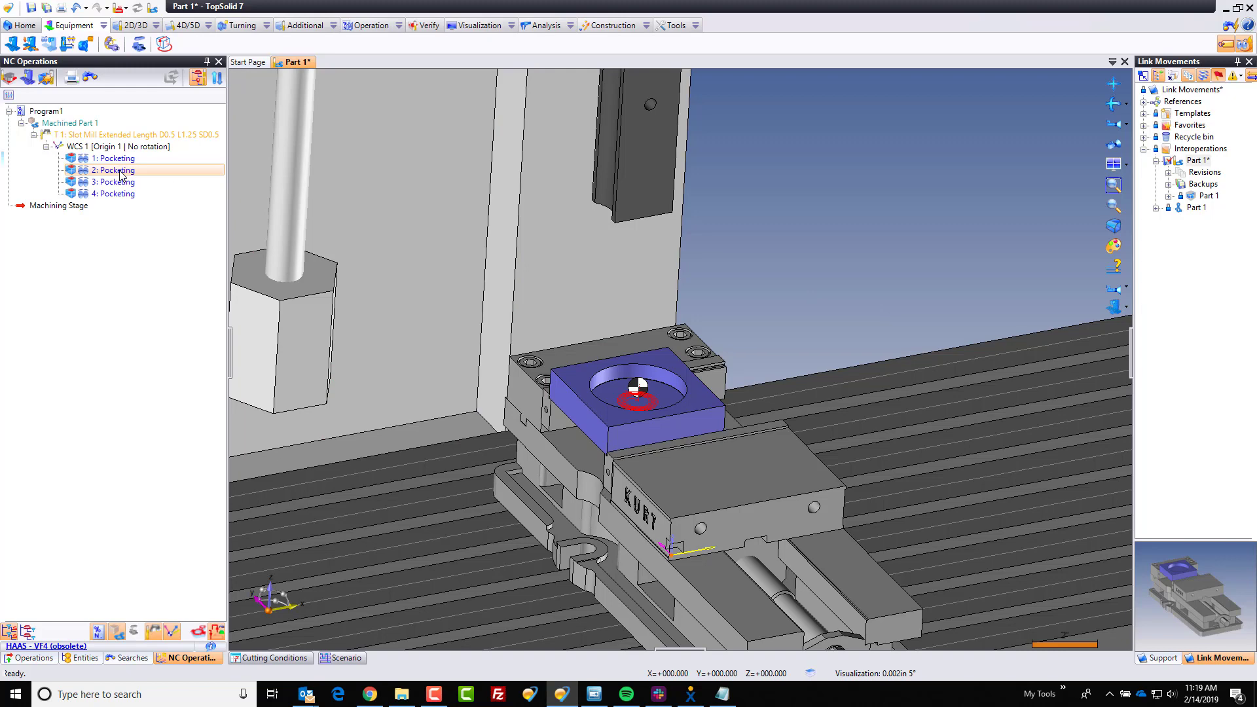
pyautogui.rightClick(120, 174)
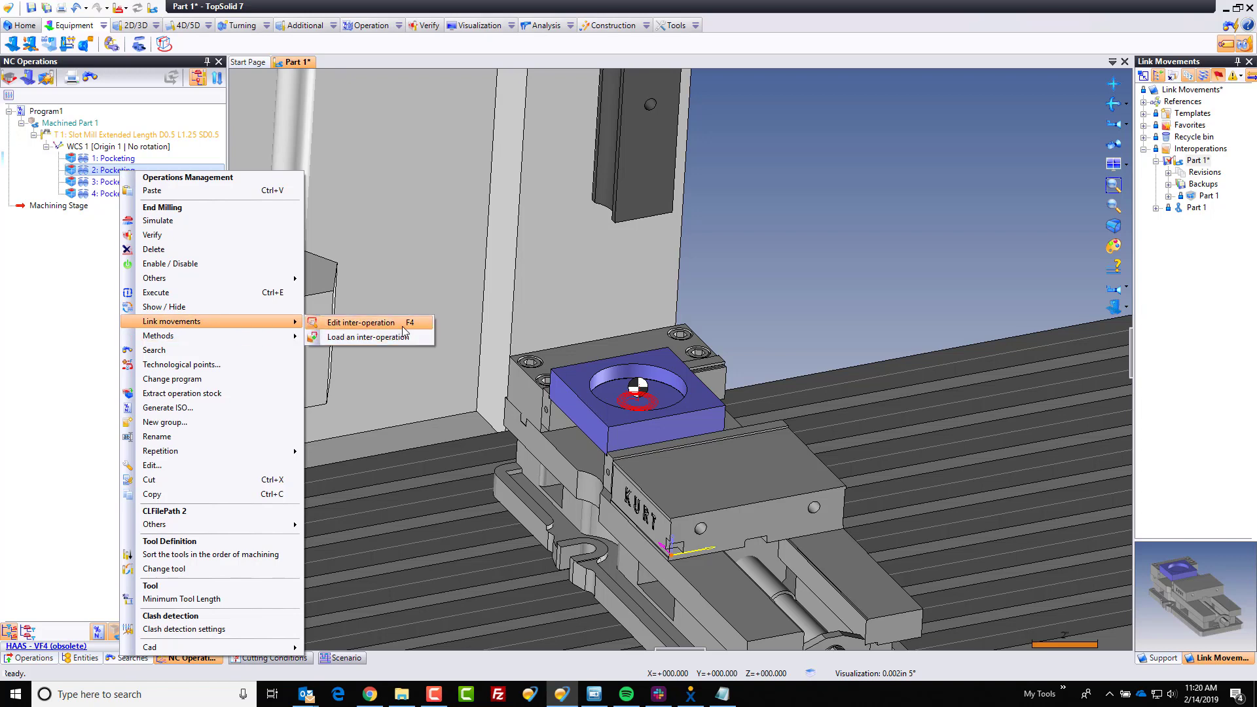
pyautogui.click(402, 326)
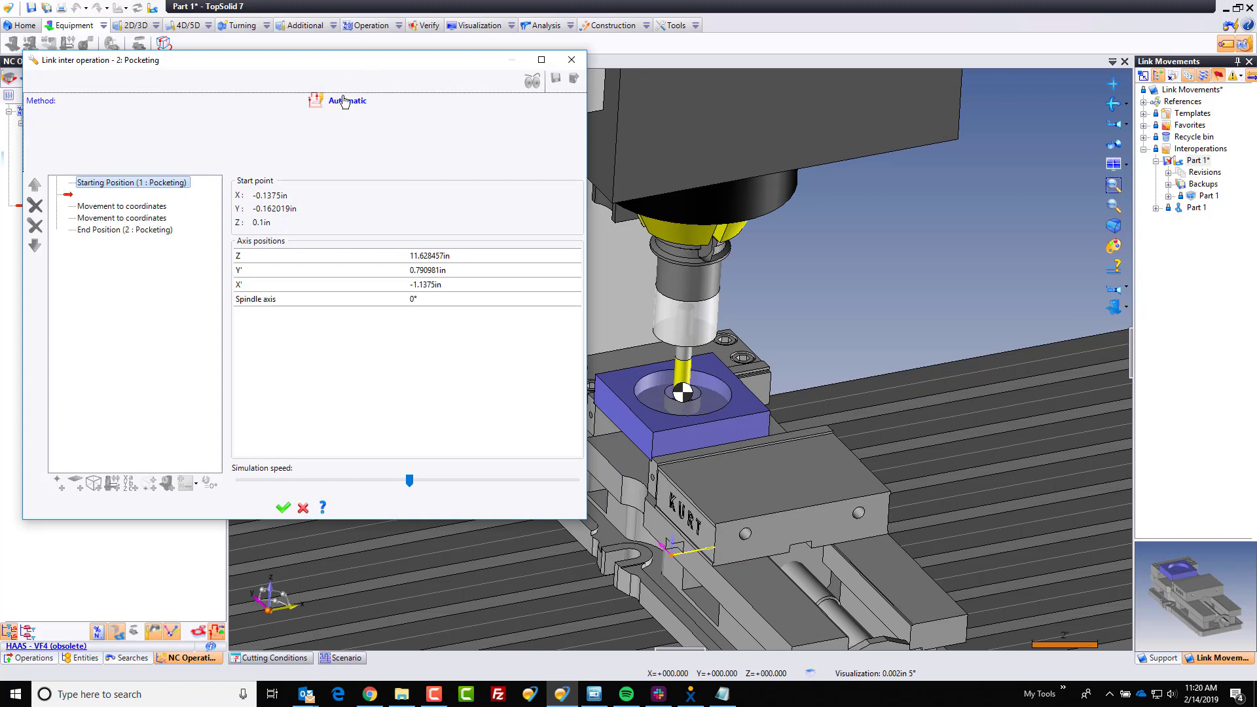
pyautogui.click(110, 186)
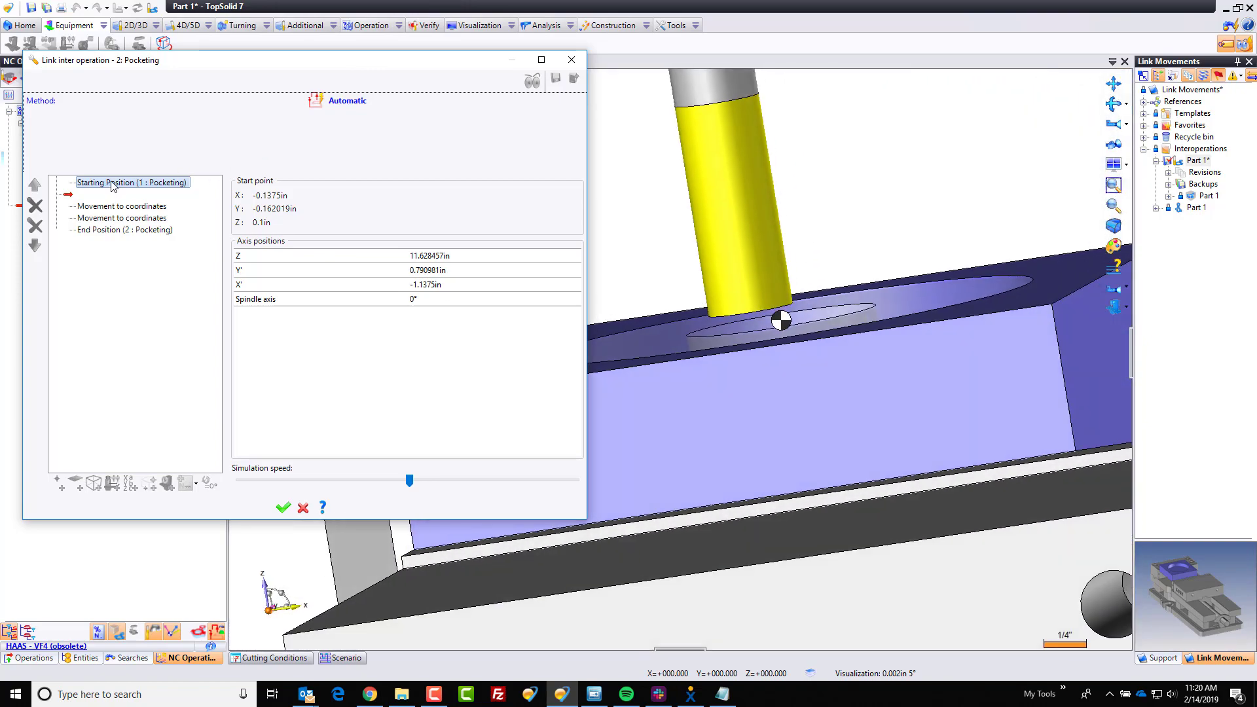
pyautogui.click(108, 207)
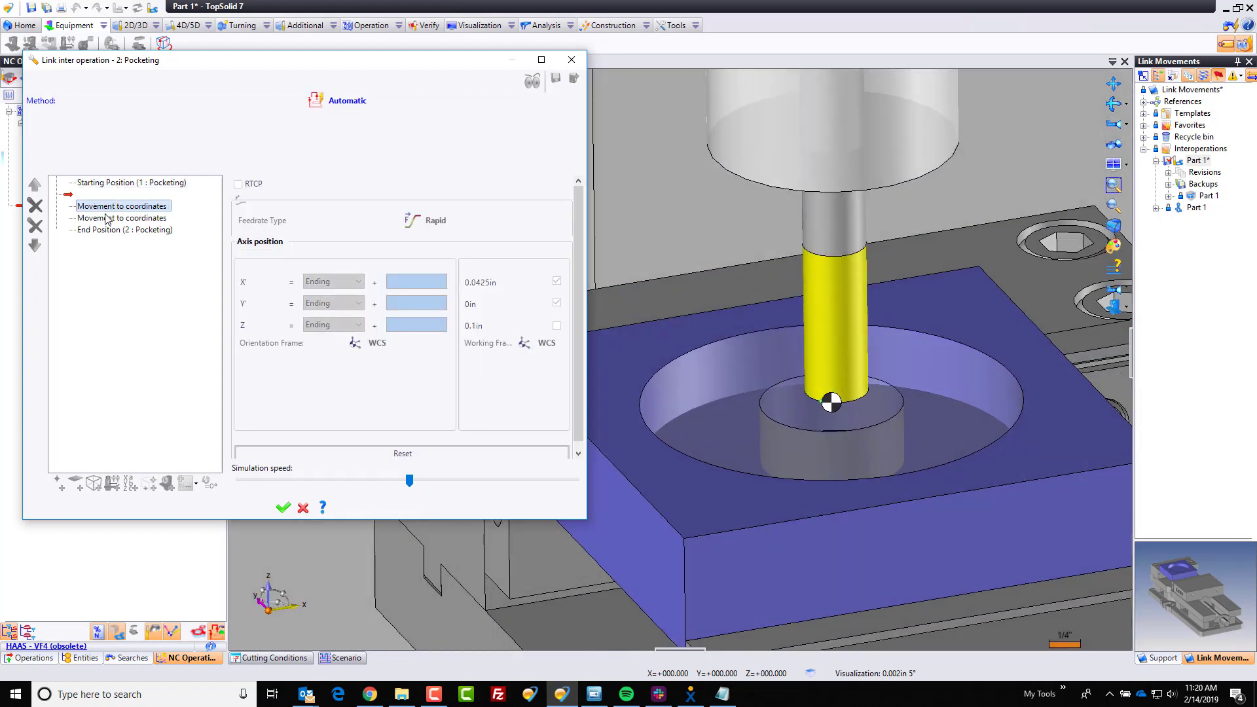
pyautogui.click(107, 219)
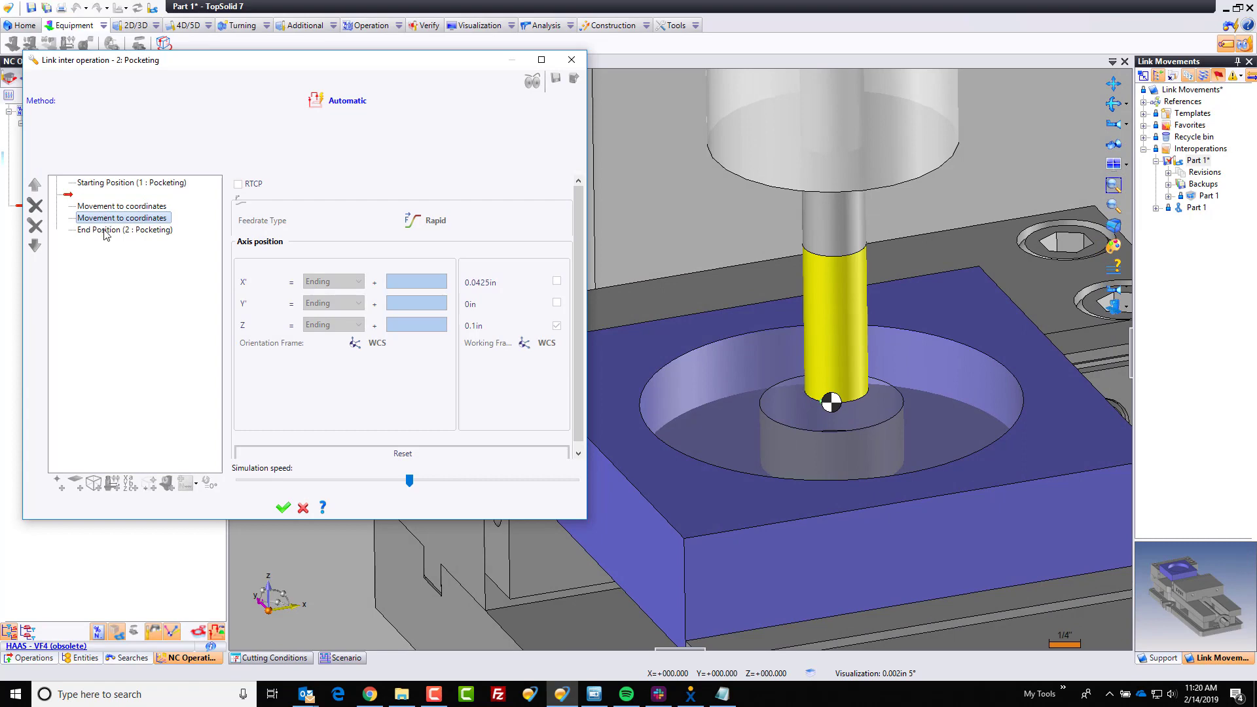
pyautogui.click(104, 231)
pyautogui.click(316, 105)
pyautogui.click(100, 132)
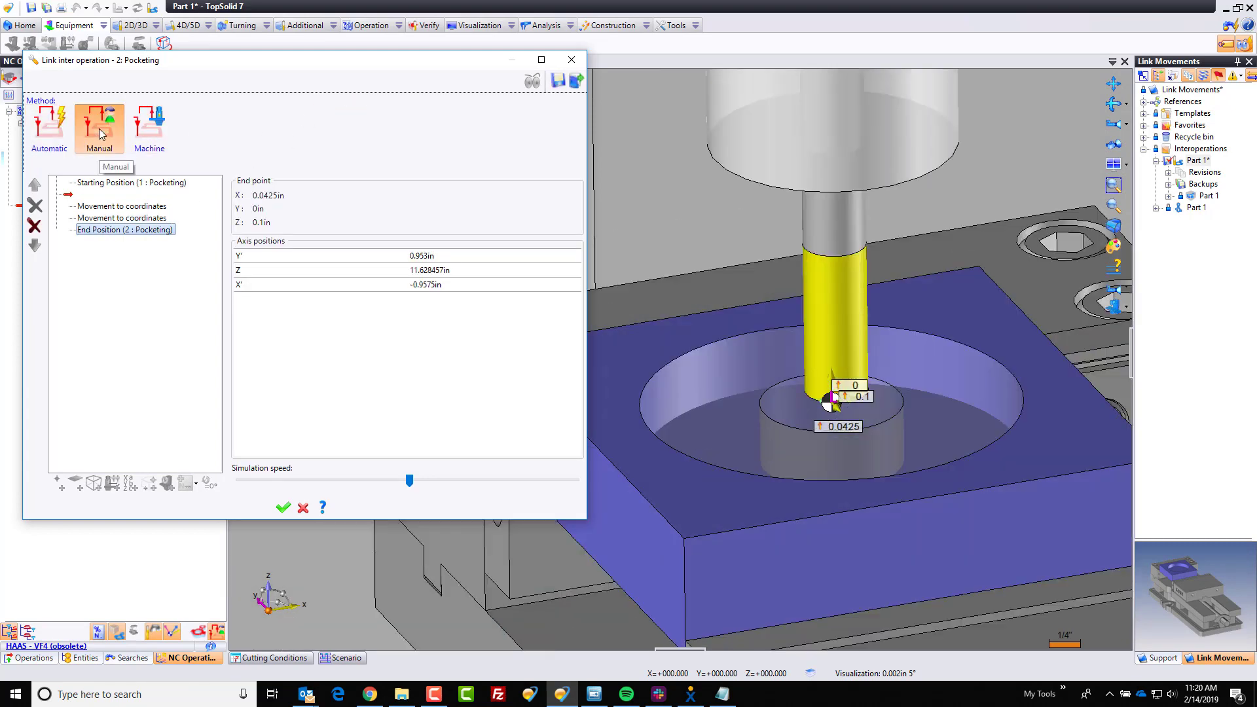
pyautogui.scroll(-5, 851, 409)
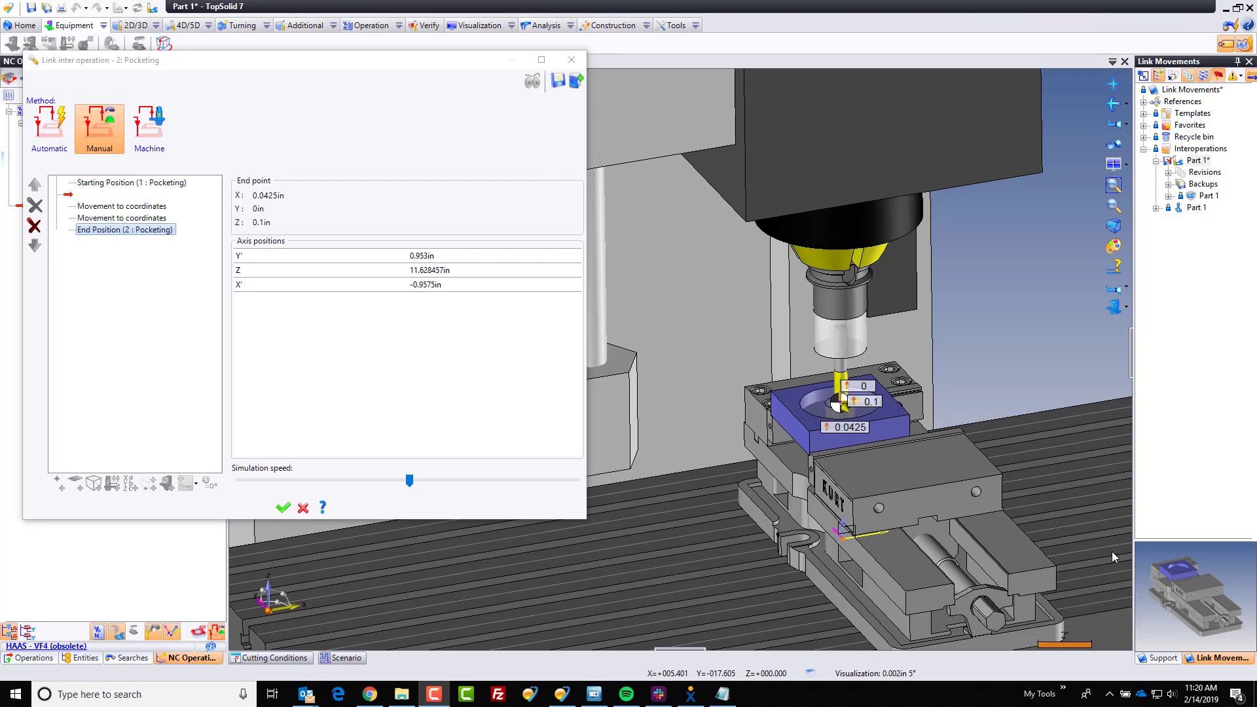
pyautogui.click(127, 185)
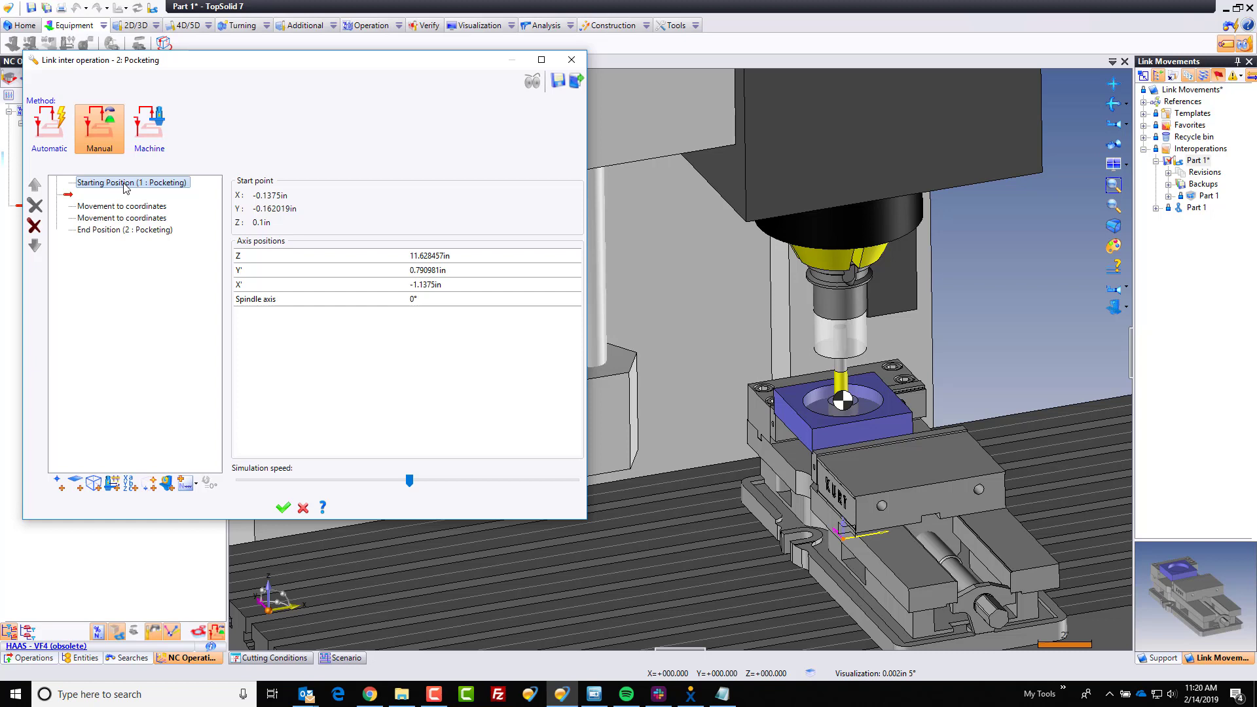
# Add a coordinate move with Z at Change tool (13.471543 in), using Origin orientation and working frame.
pyautogui.click(130, 486)
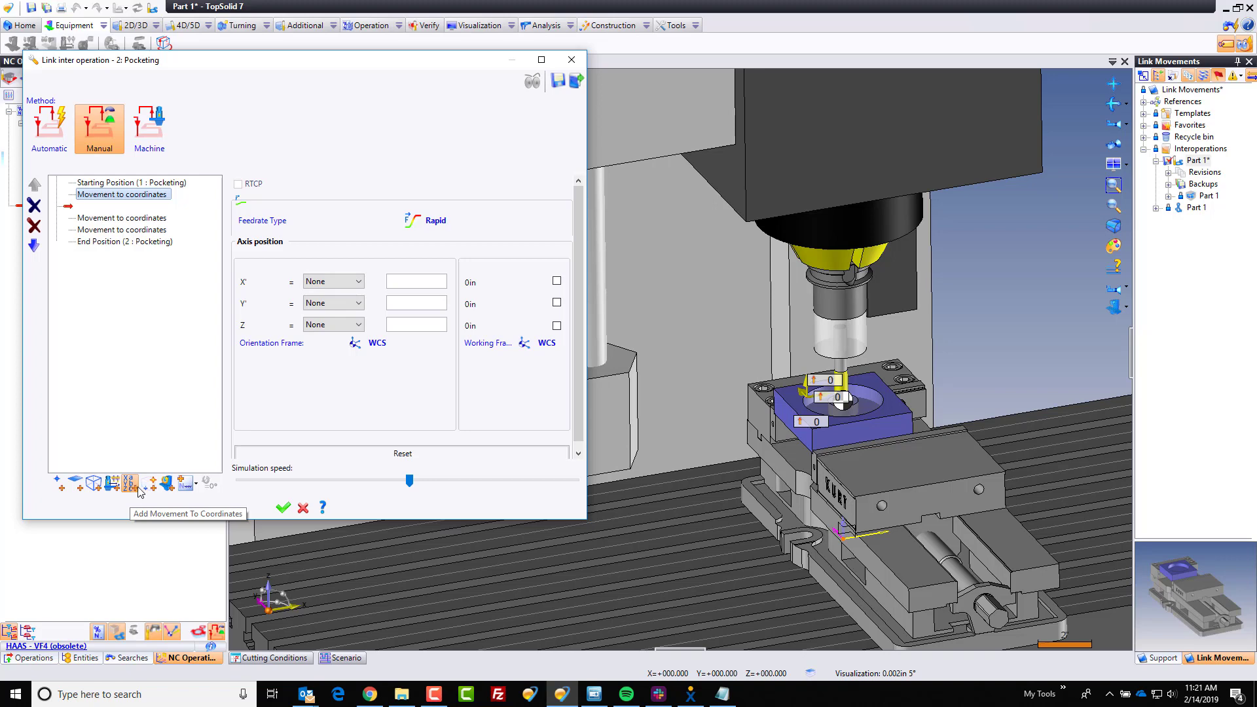
pyautogui.click(325, 327)
pyautogui.click(326, 338)
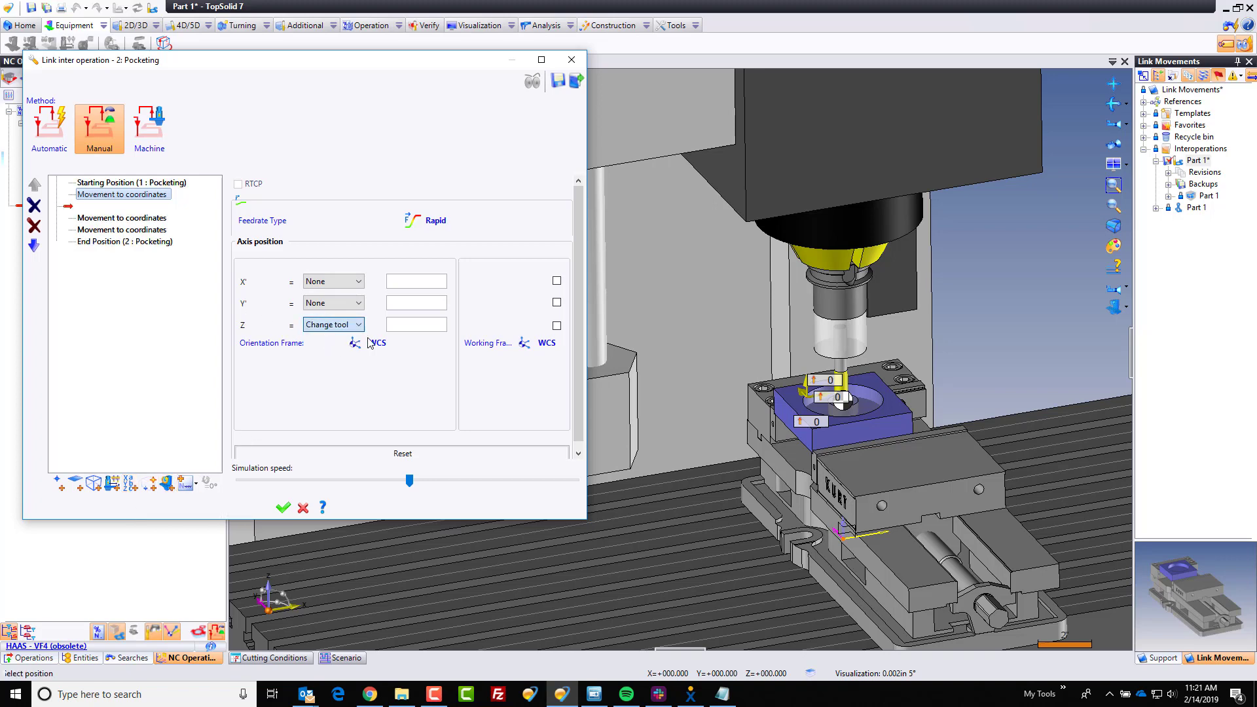
pyautogui.click(556, 326)
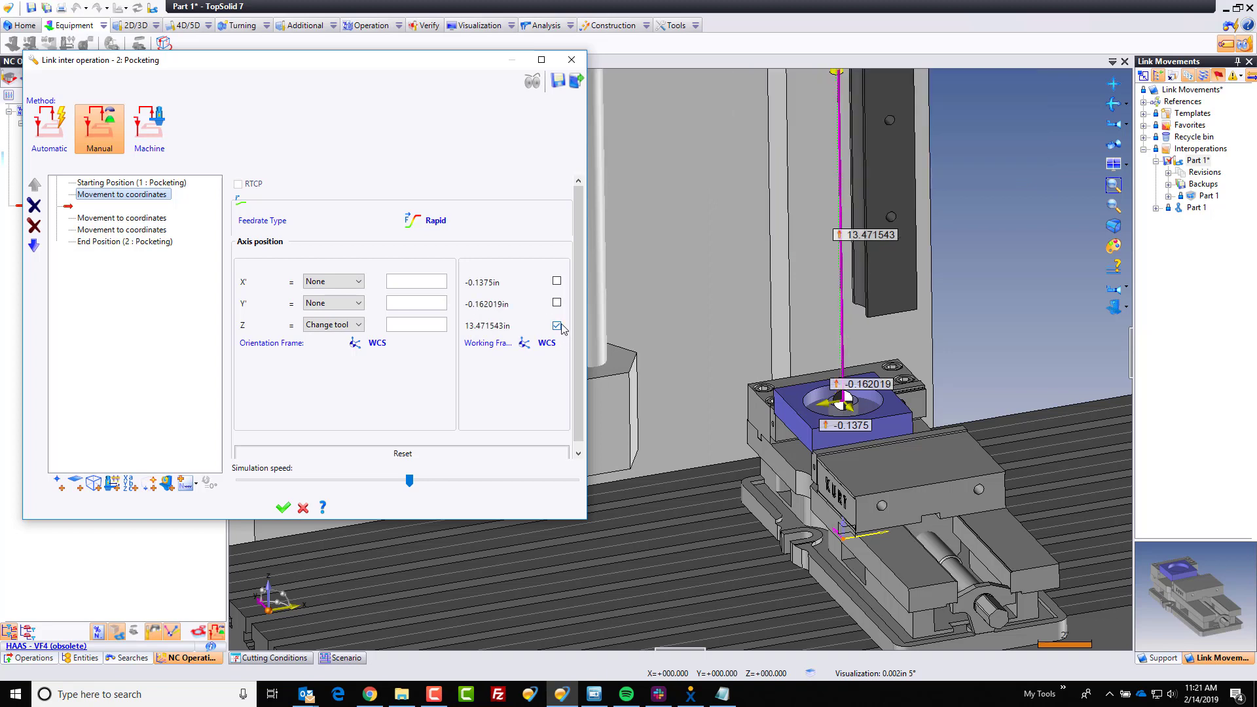
pyautogui.click(378, 343)
pyautogui.click(312, 369)
pyautogui.click(546, 343)
pyautogui.click(538, 374)
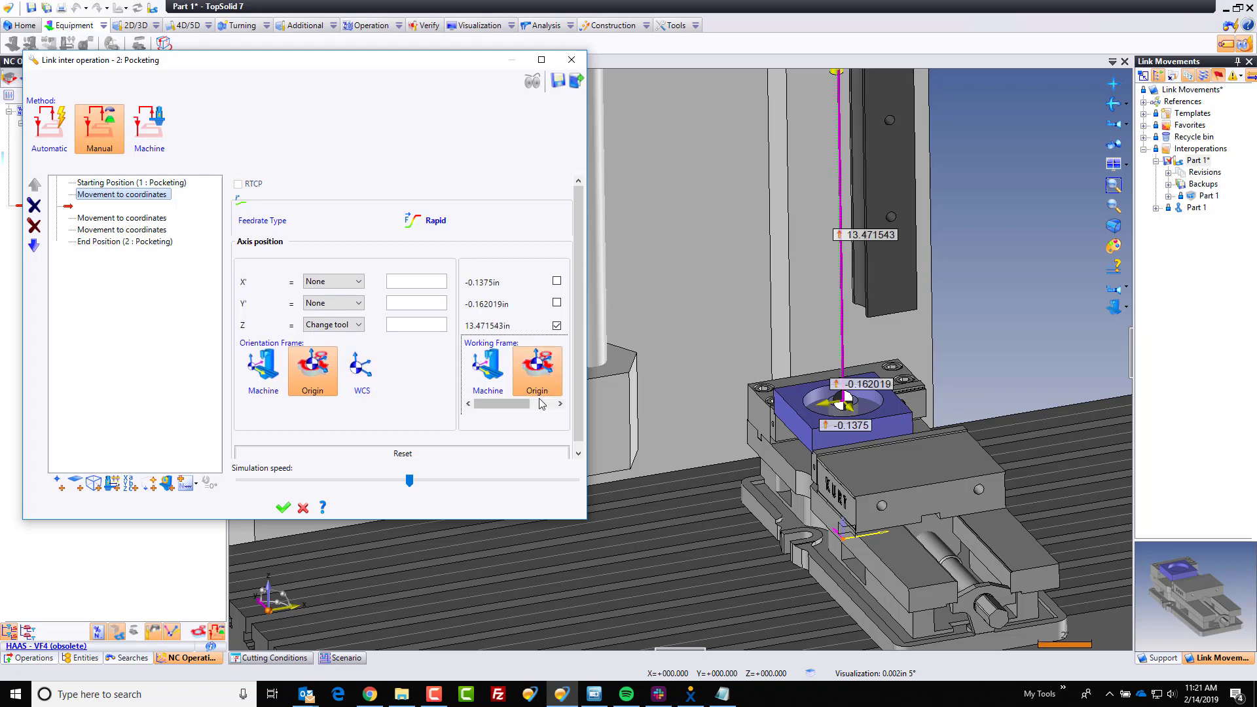
pyautogui.click(118, 184)
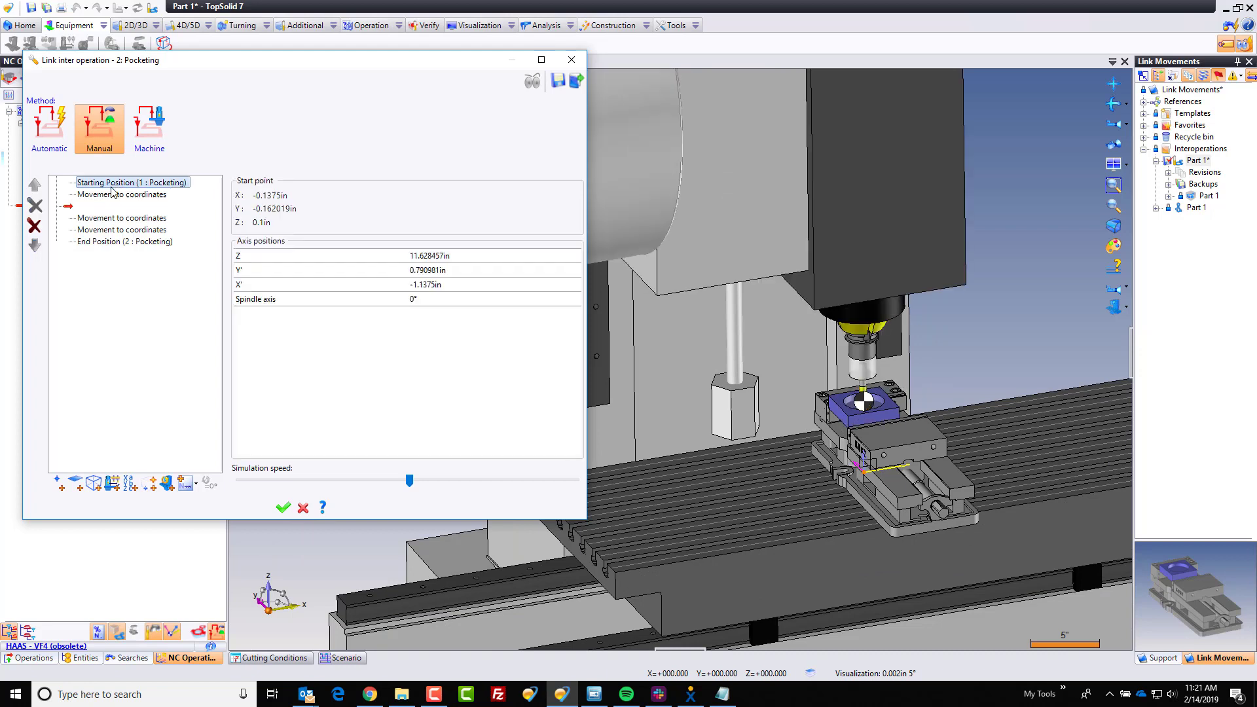
pyautogui.click(110, 195)
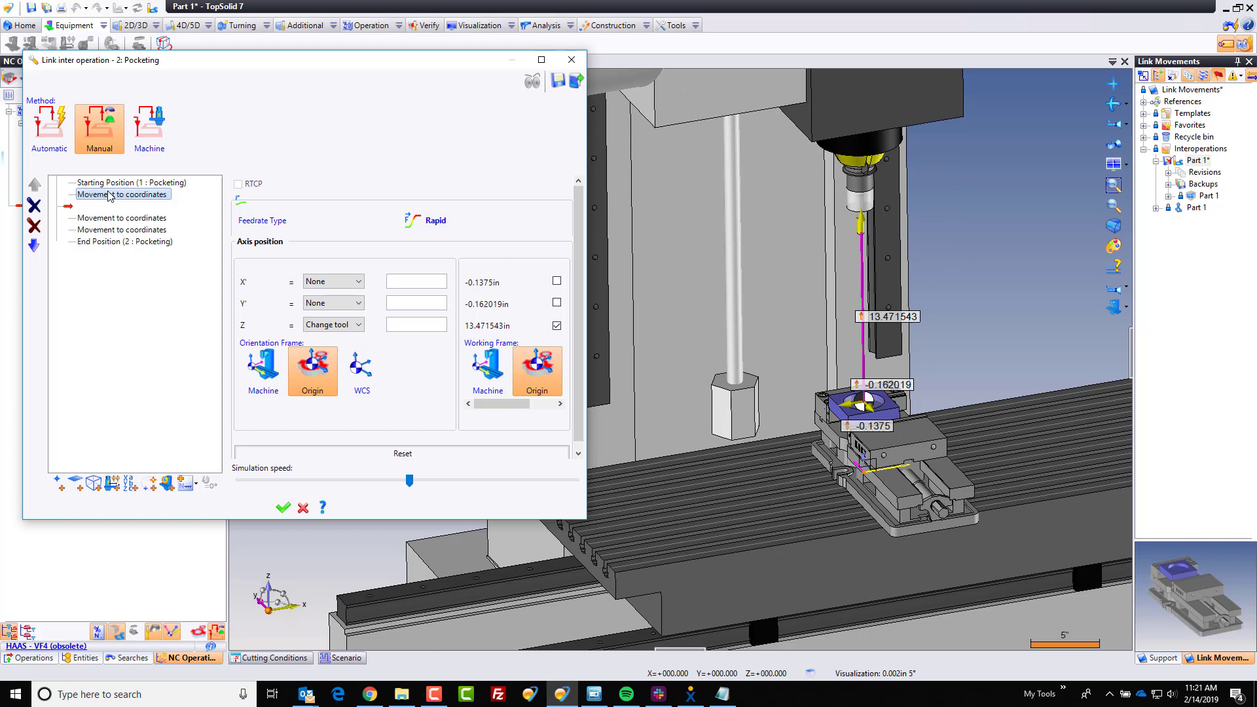
# Add a second coordinate move sending Y to the ending position, 0 in.
pyautogui.click(128, 487)
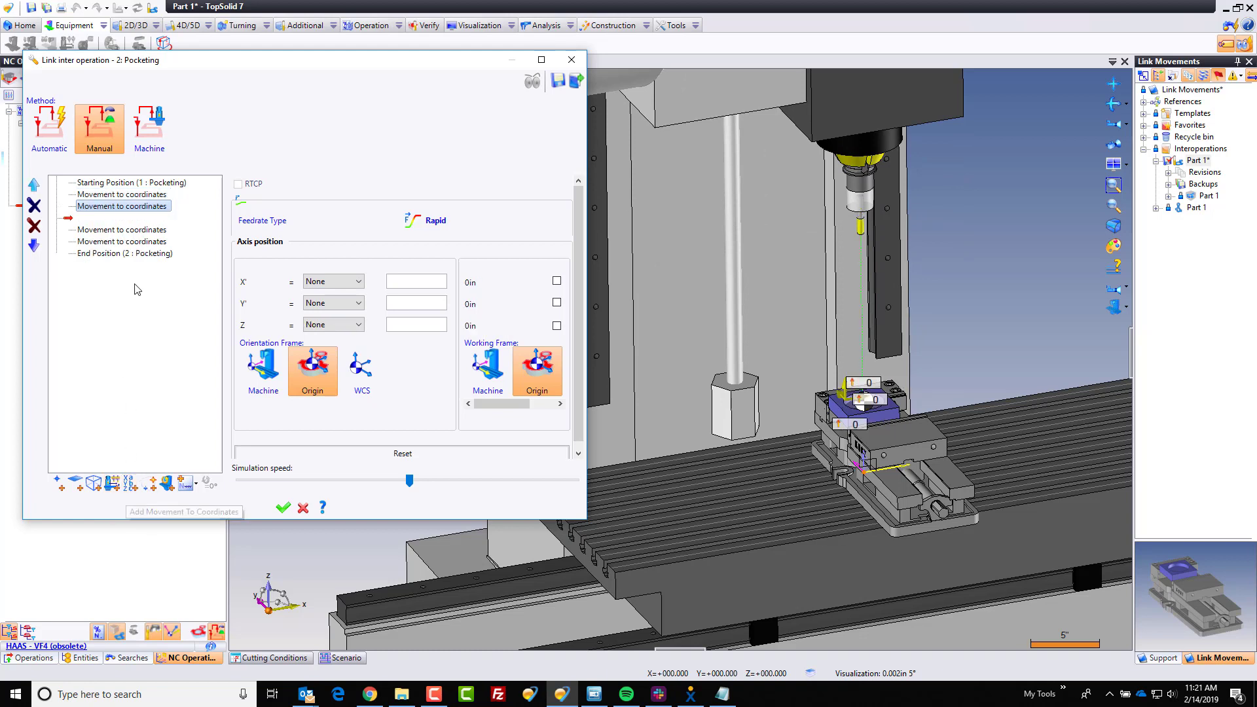
pyautogui.click(334, 303)
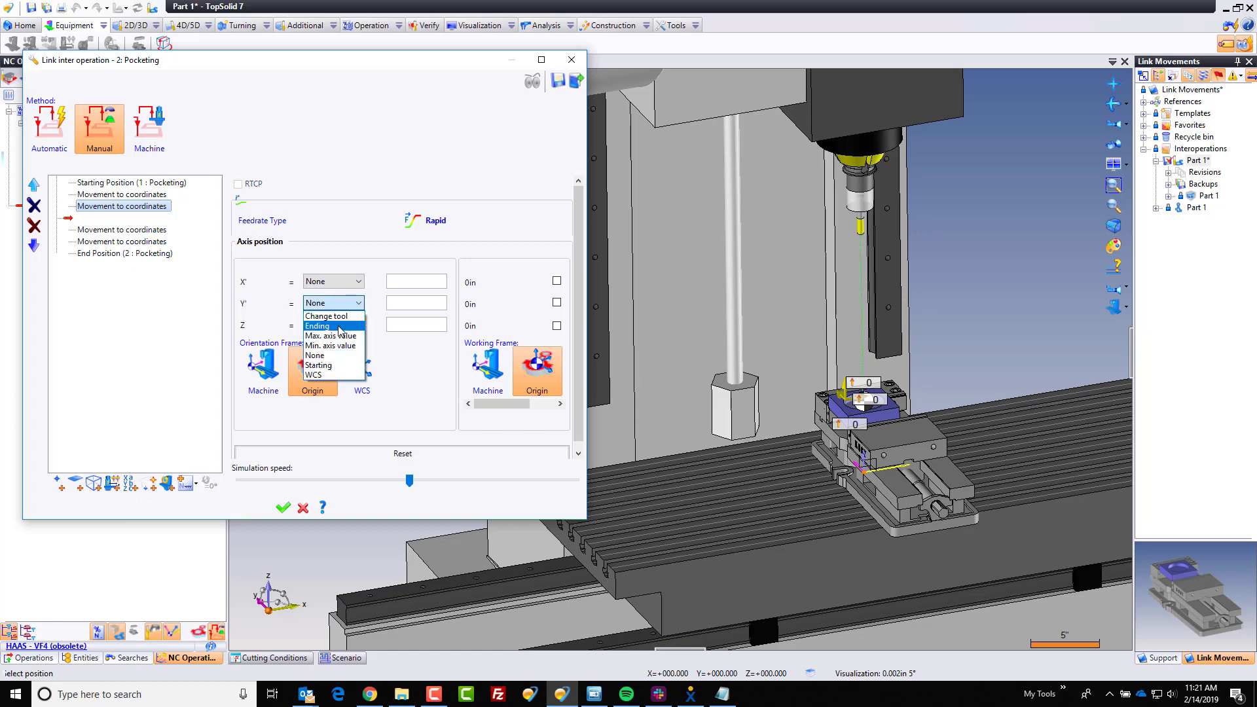
pyautogui.click(330, 335)
pyautogui.click(557, 302)
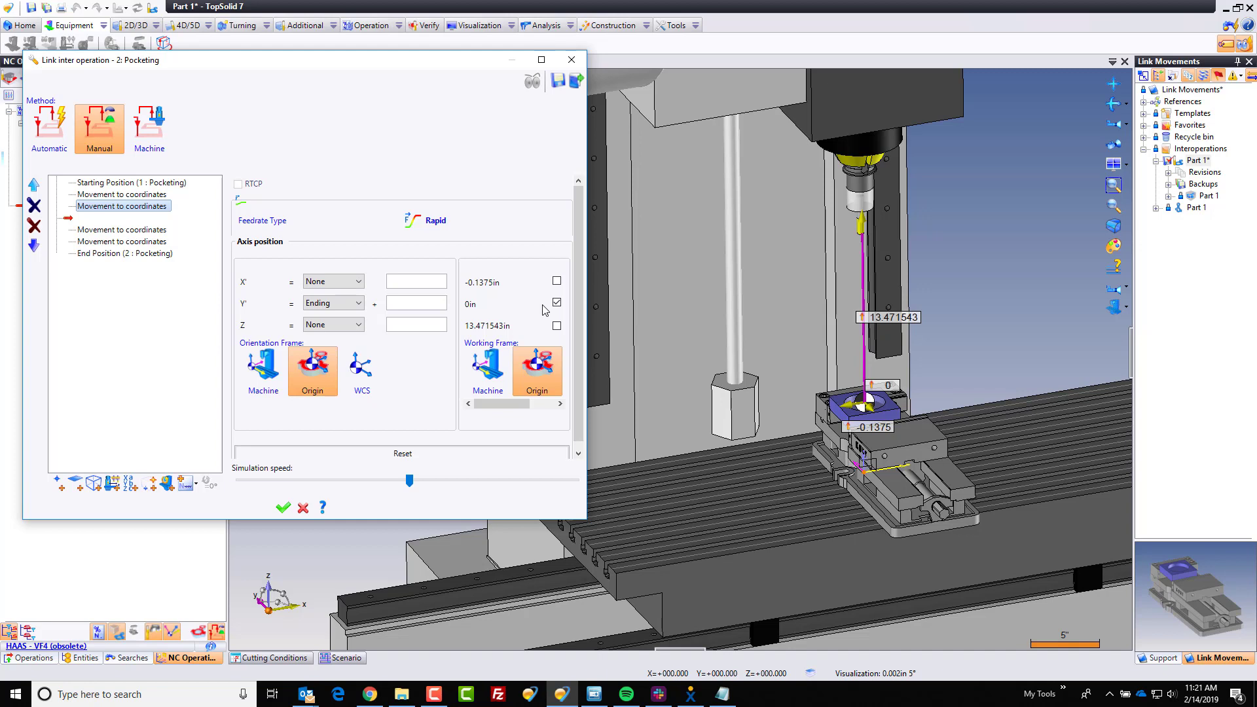
# Insert an M function with value 1 and accept the manual link movement.
pyautogui.click(196, 483)
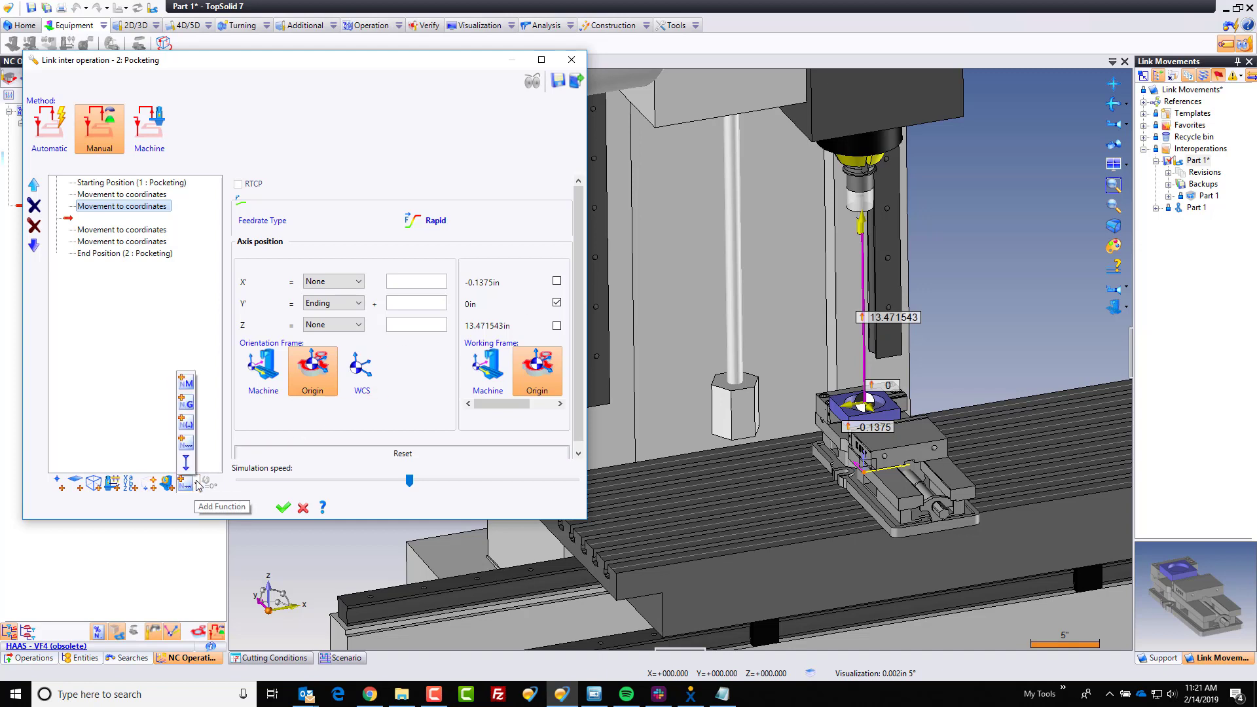
pyautogui.click(190, 388)
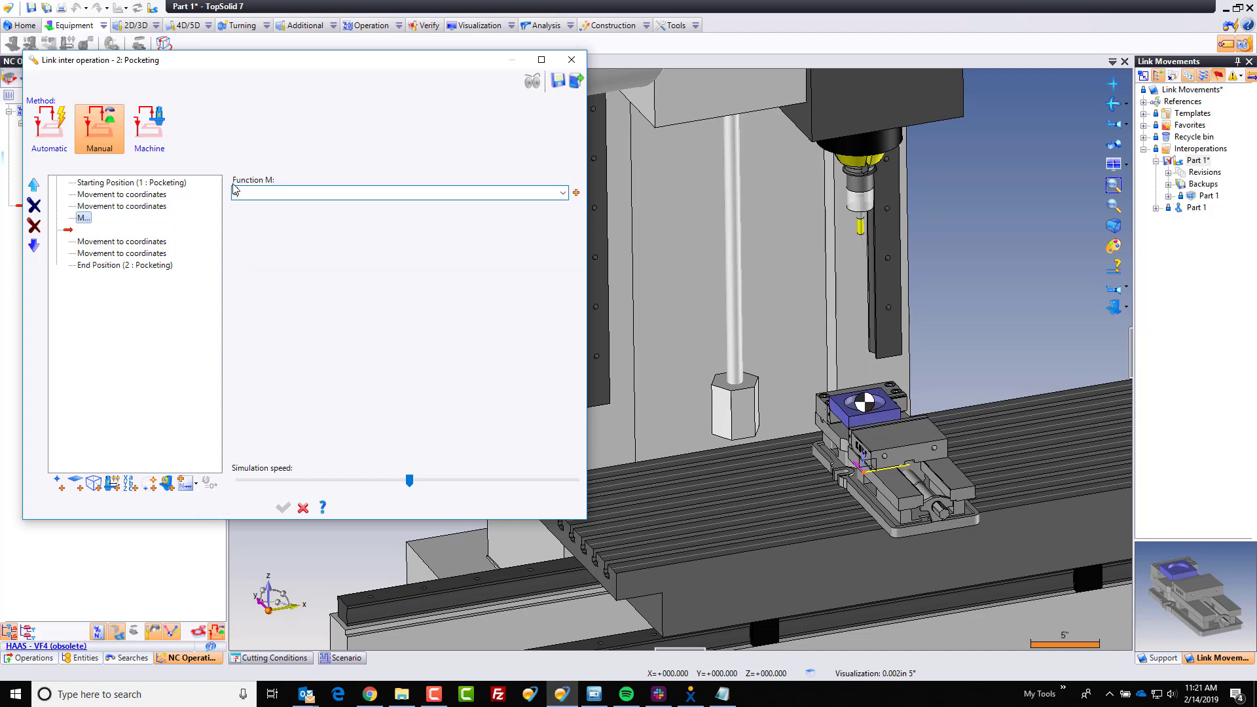
pyautogui.press('Return')
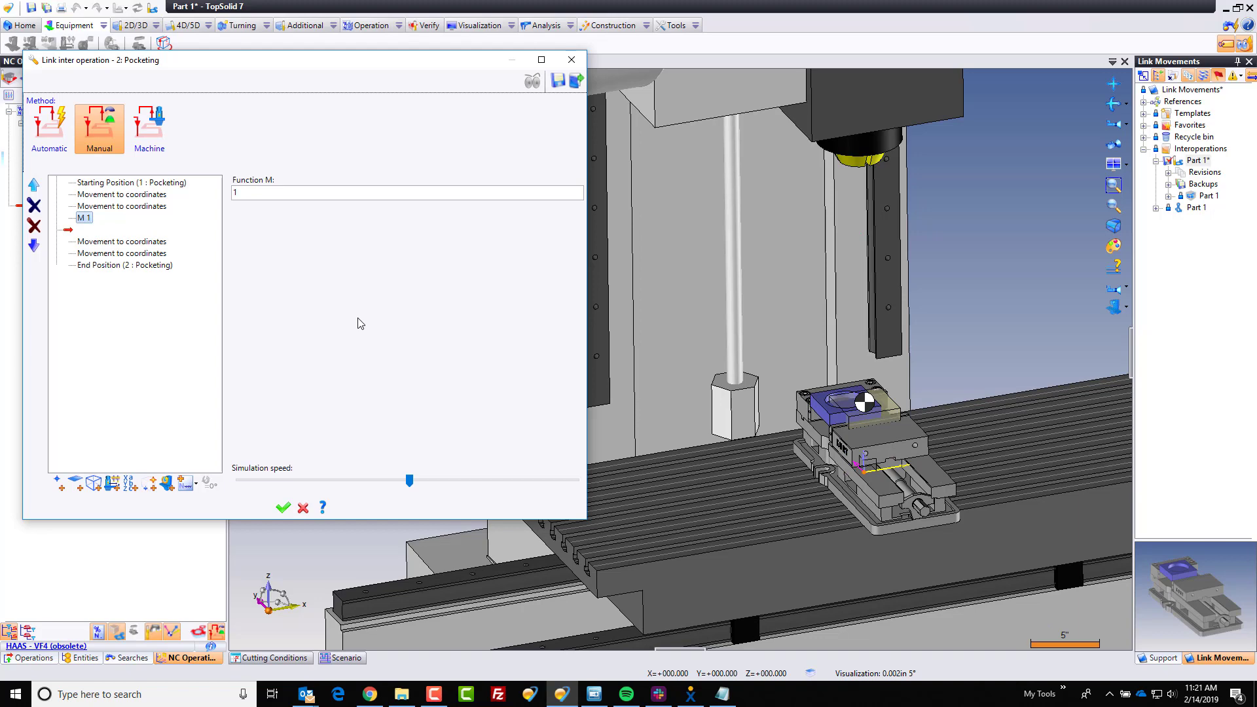
pyautogui.click(283, 508)
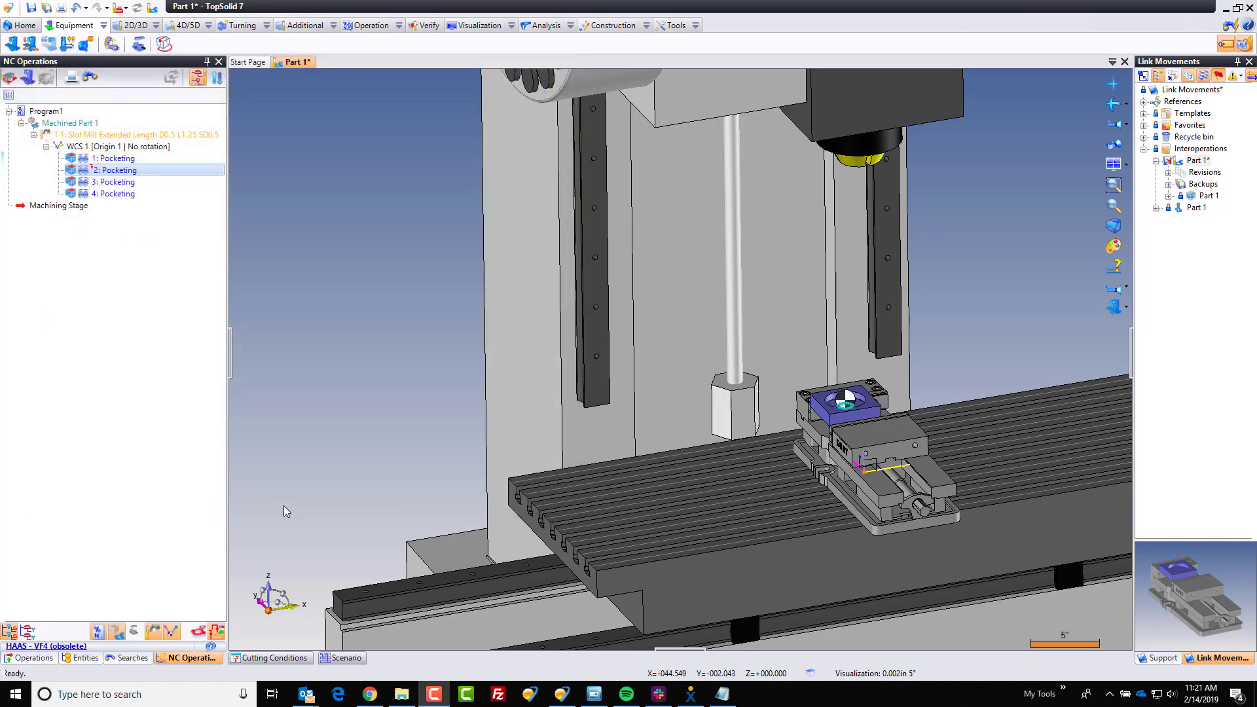
# Select 1: Pocketing and 2: Pocketing and zoom the view while their simulation plays.
pyautogui.moveTo(111, 159); pyautogui.dragTo(114, 172)
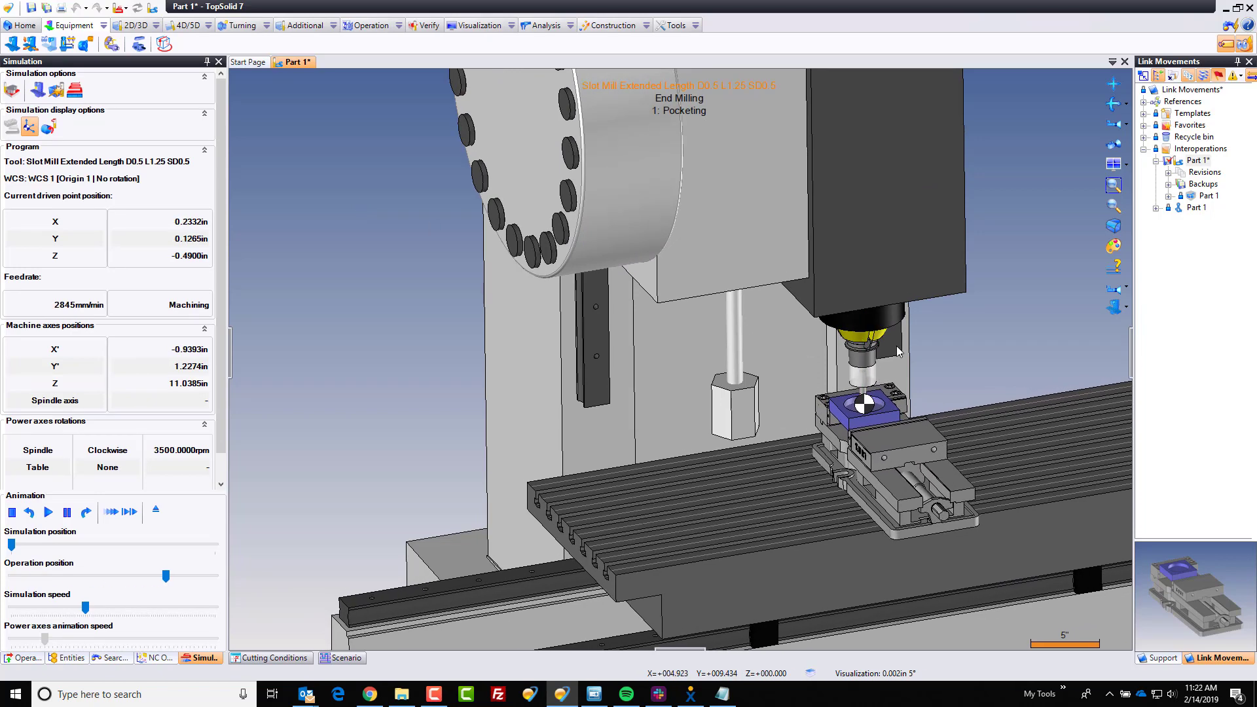
pyautogui.scroll(3, 906, 419)
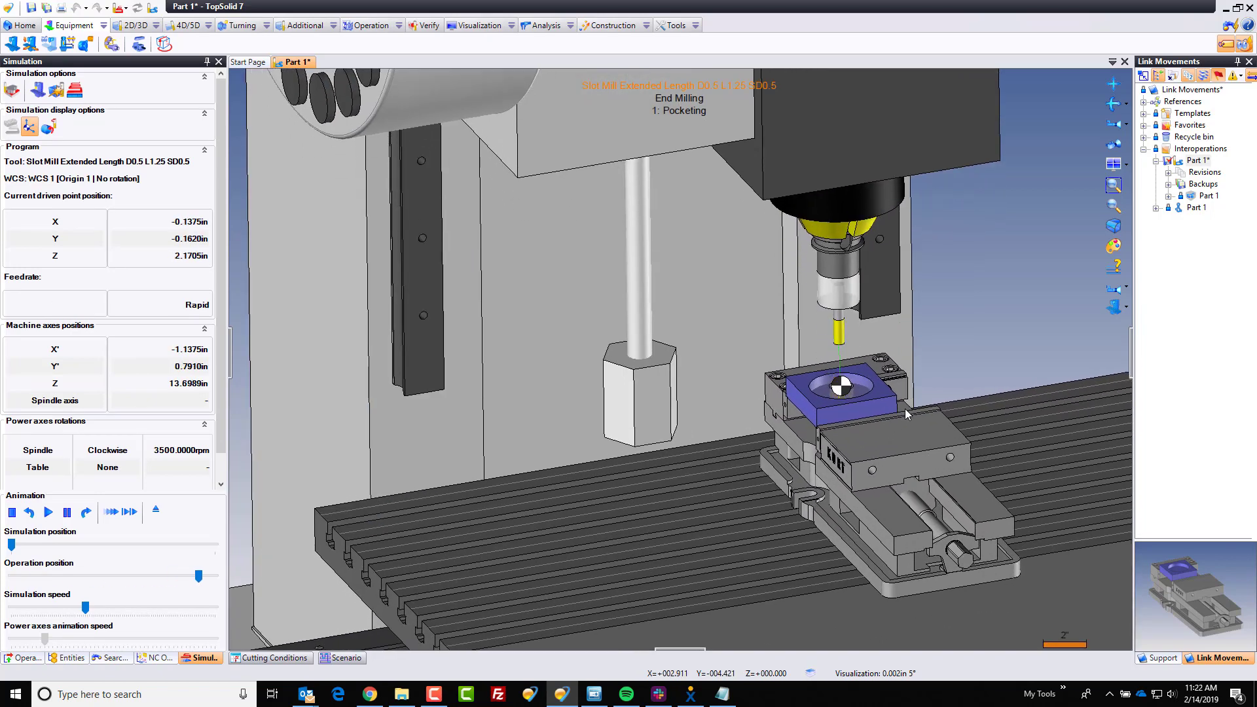
pyautogui.scroll(-3, 904, 409)
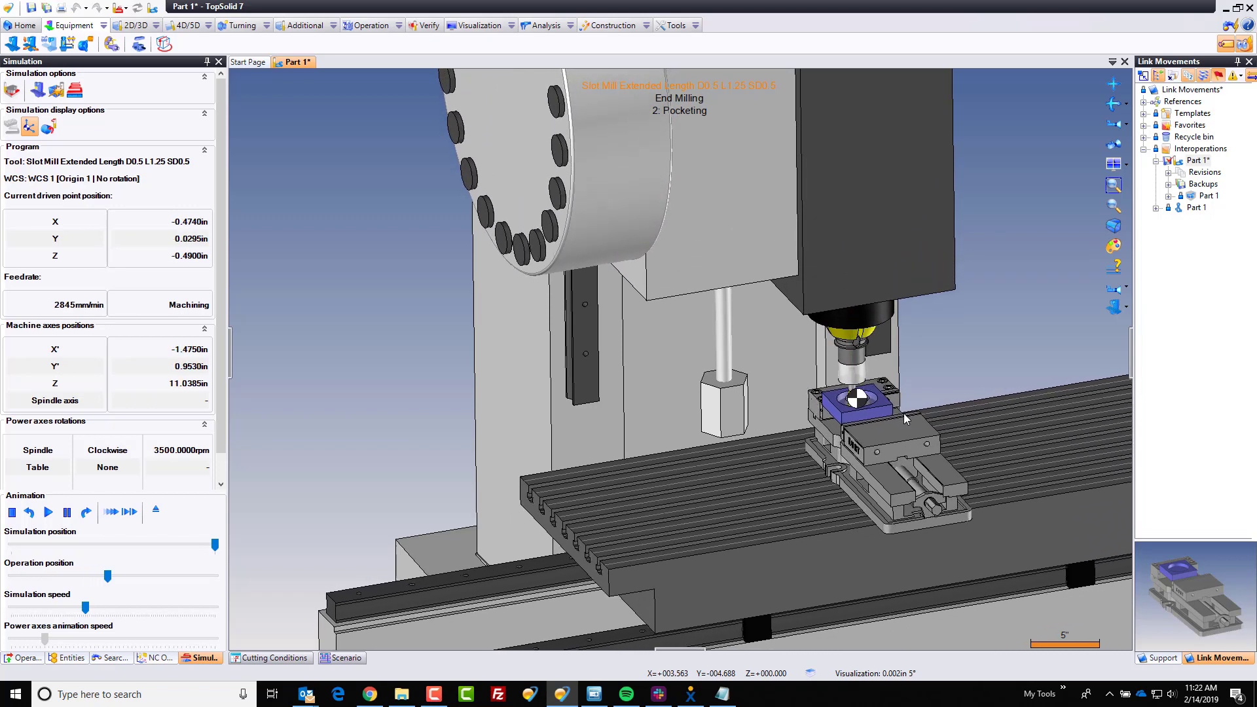
# End the simulation and reopen the inter-operation link editor for 2: Pocketing.
pyautogui.press('Escape')
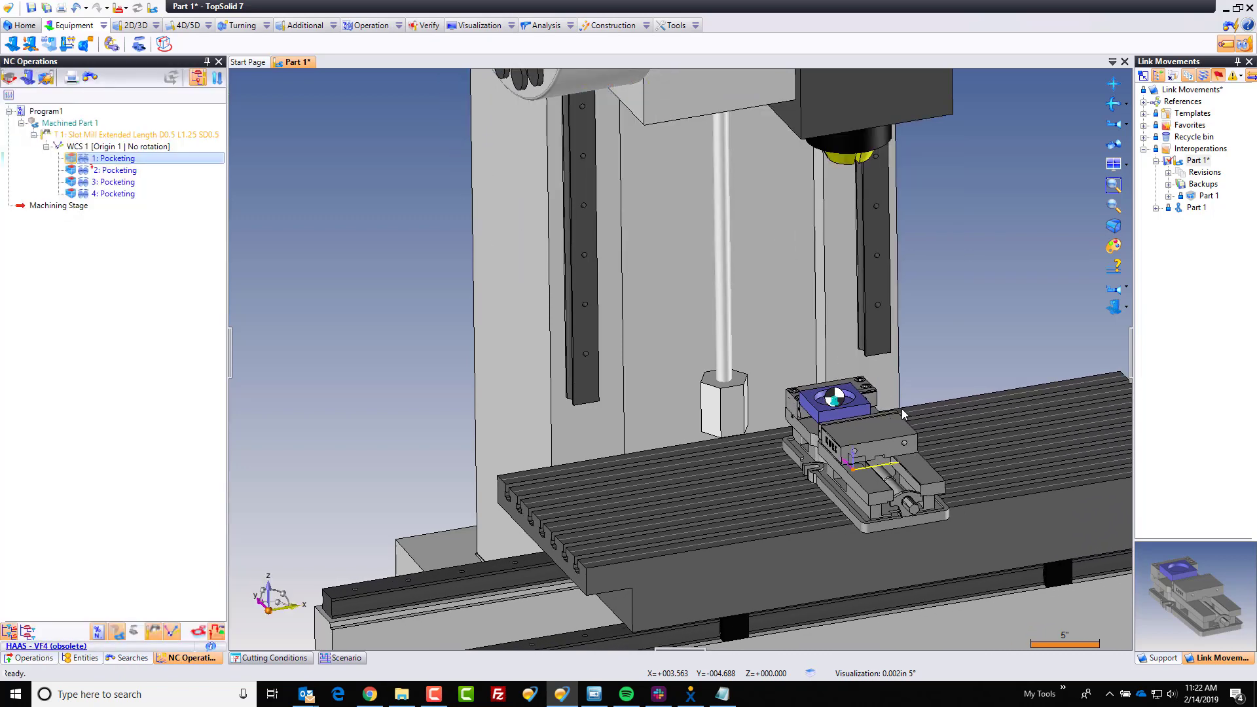
pyautogui.click(110, 170)
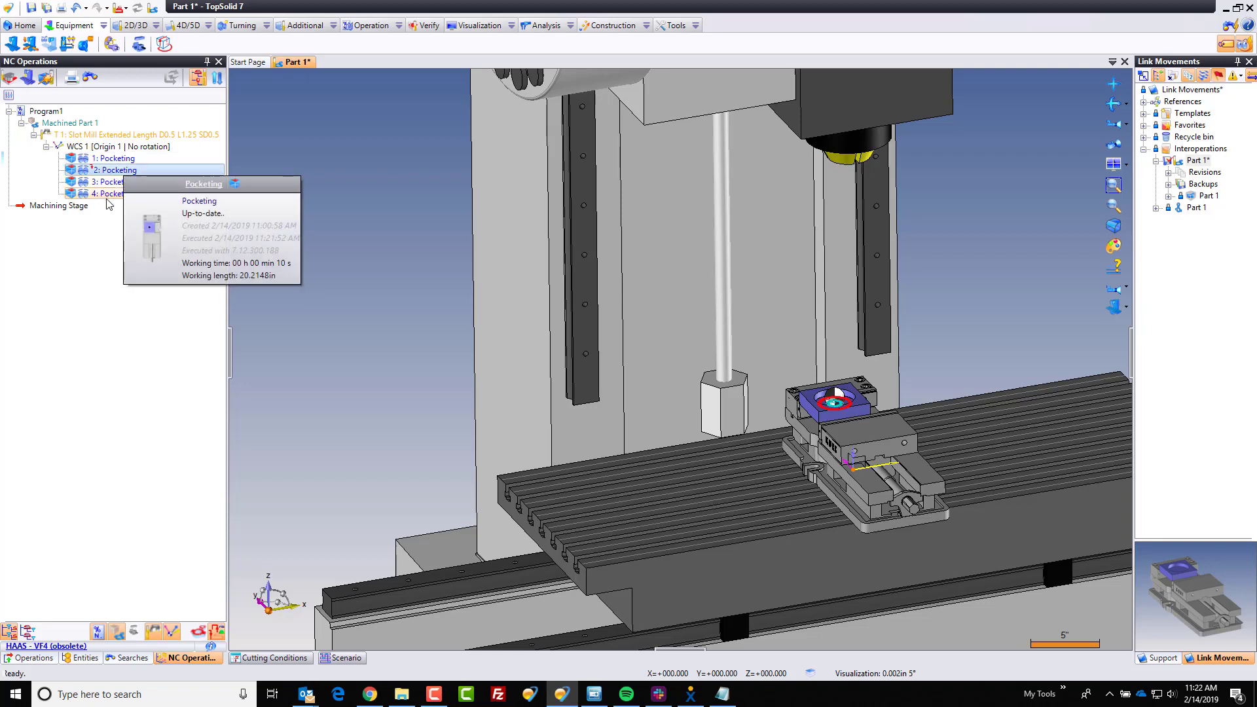
pyautogui.rightClick(115, 171)
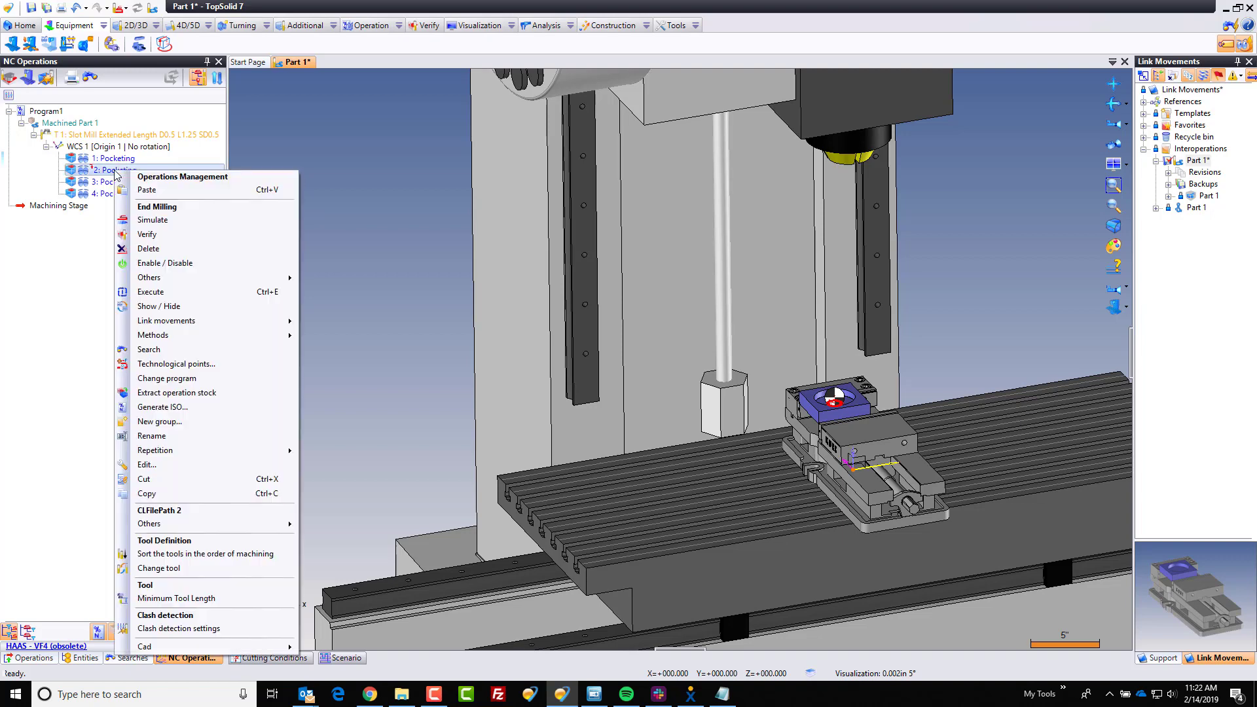
pyautogui.moveTo(176, 320)
pyautogui.click(325, 326)
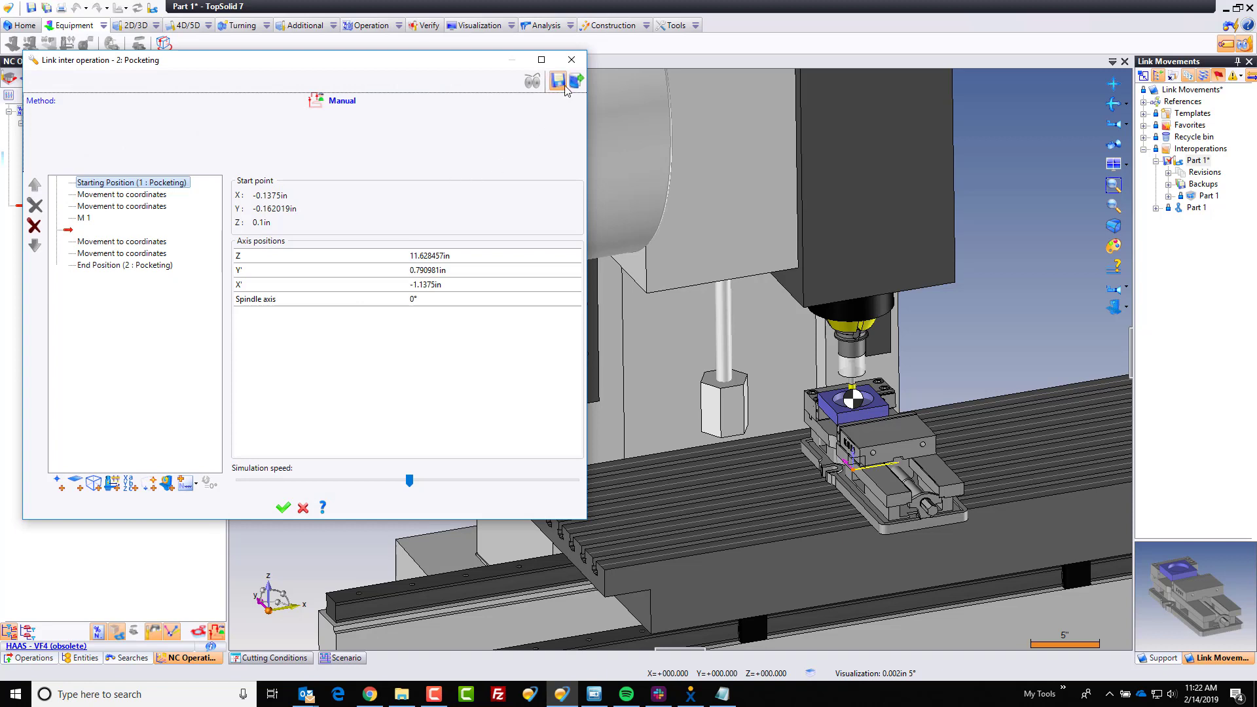
# Save the link movement as the setting 'Clean Chips' and close the editor.
pyautogui.click(565, 86)
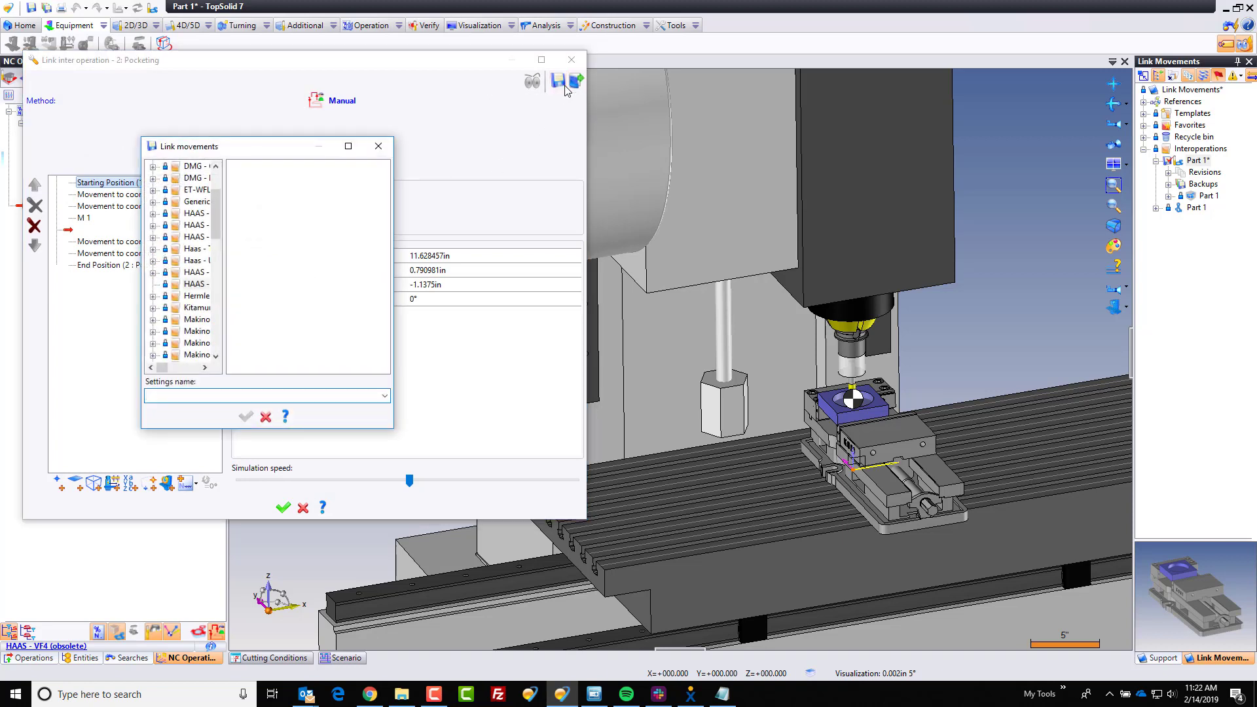
pyautogui.moveTo(394, 284); pyautogui.dragTo(649, 286)
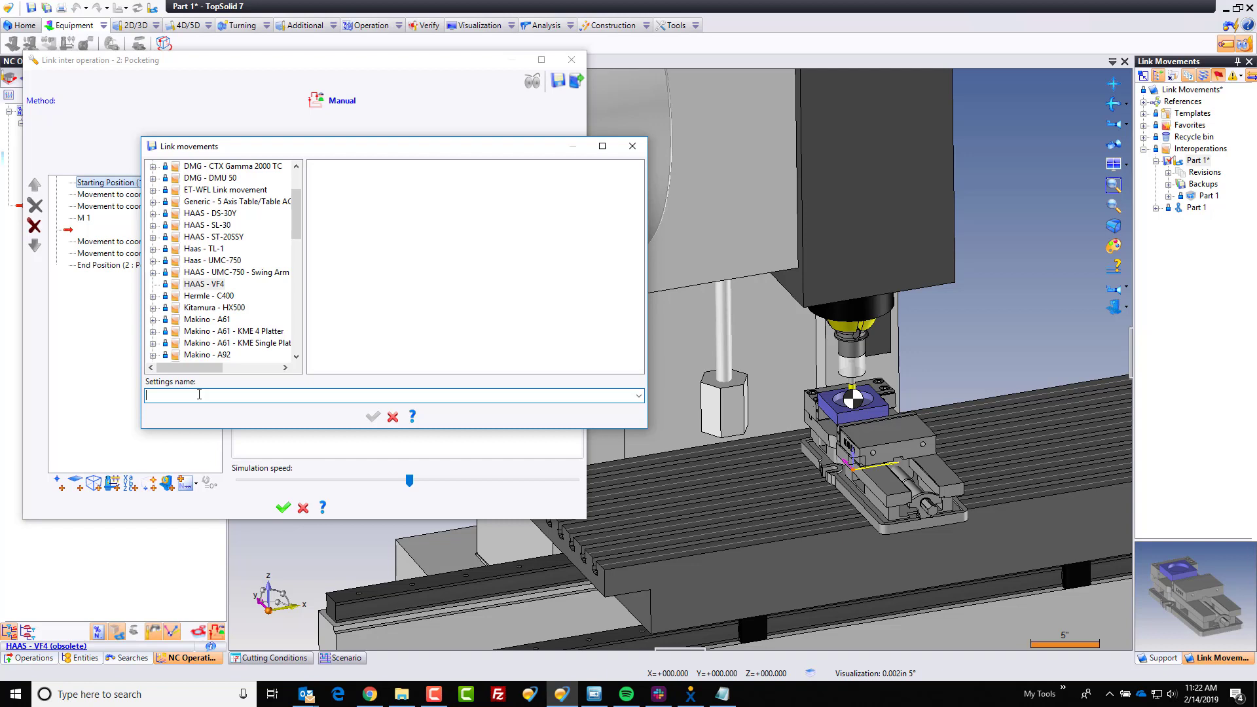
pyautogui.write('Clean Chips')
pyautogui.click(372, 417)
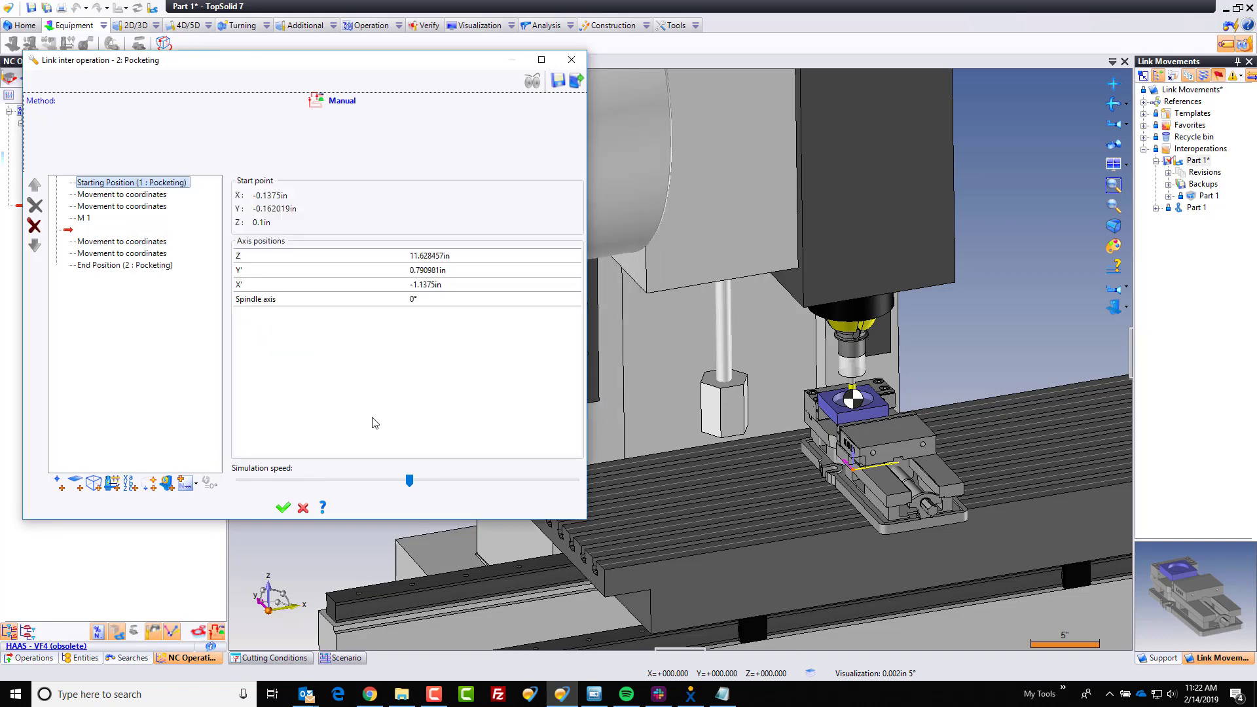
pyautogui.click(283, 507)
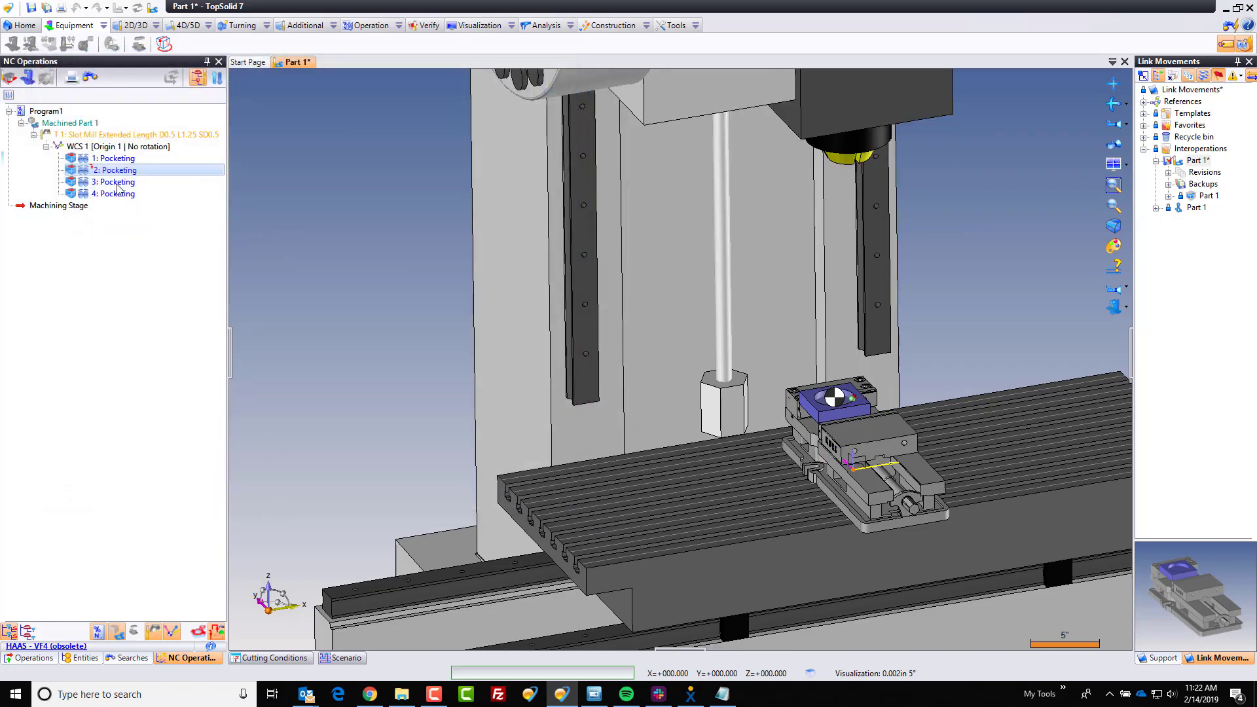
# Load the 'Clean Chips' inter-operation link onto 3: and 4: Pocketing and regenerate their toolpaths.
pyautogui.click(117, 184)
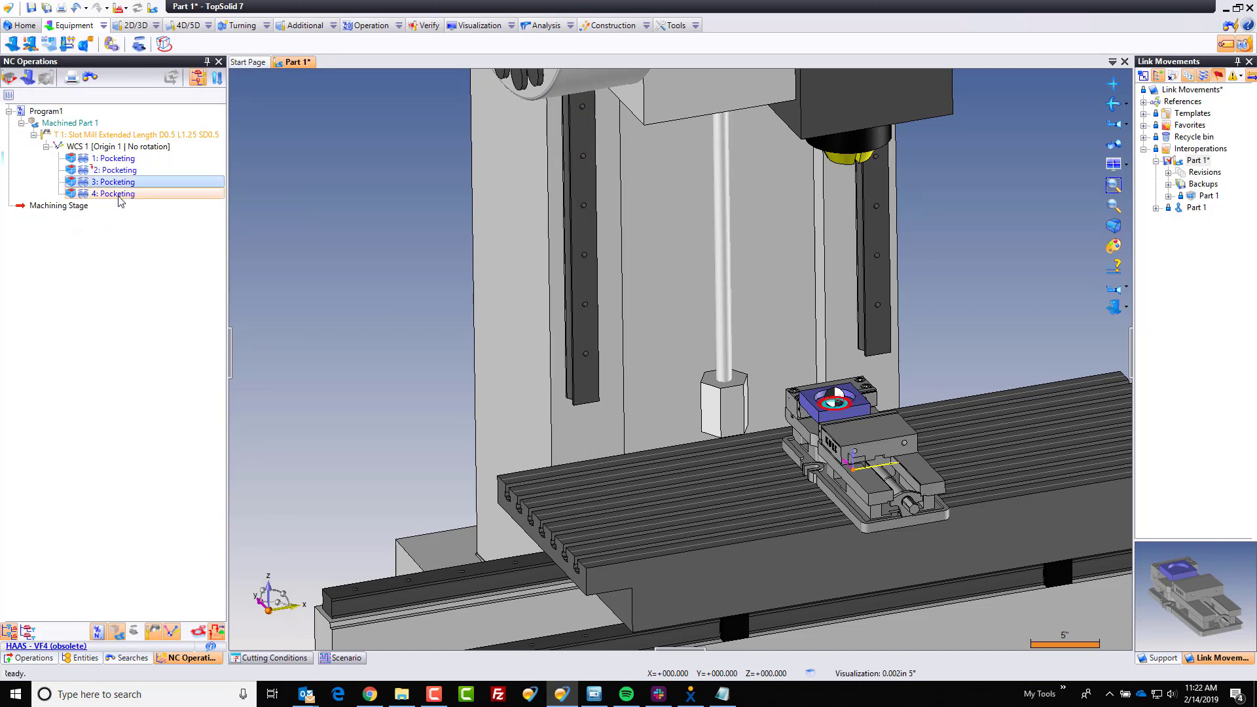
pyautogui.rightClick(120, 196)
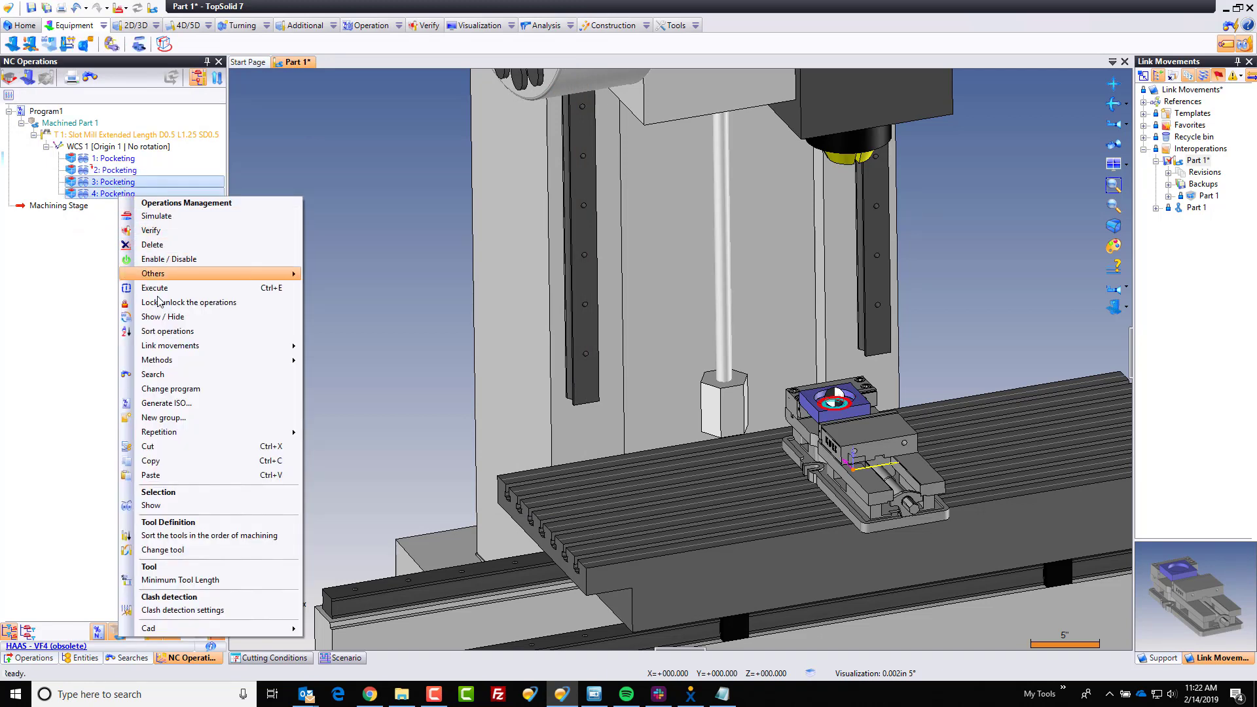
pyautogui.moveTo(175, 346)
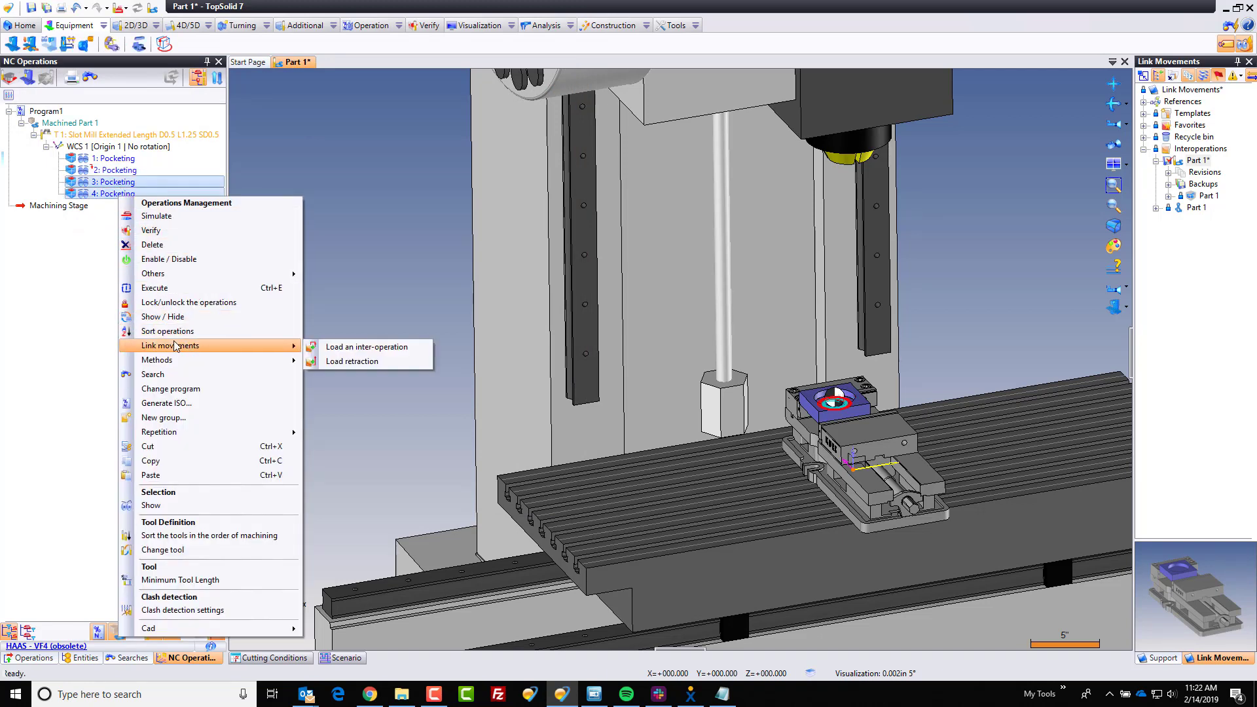
pyautogui.click(354, 348)
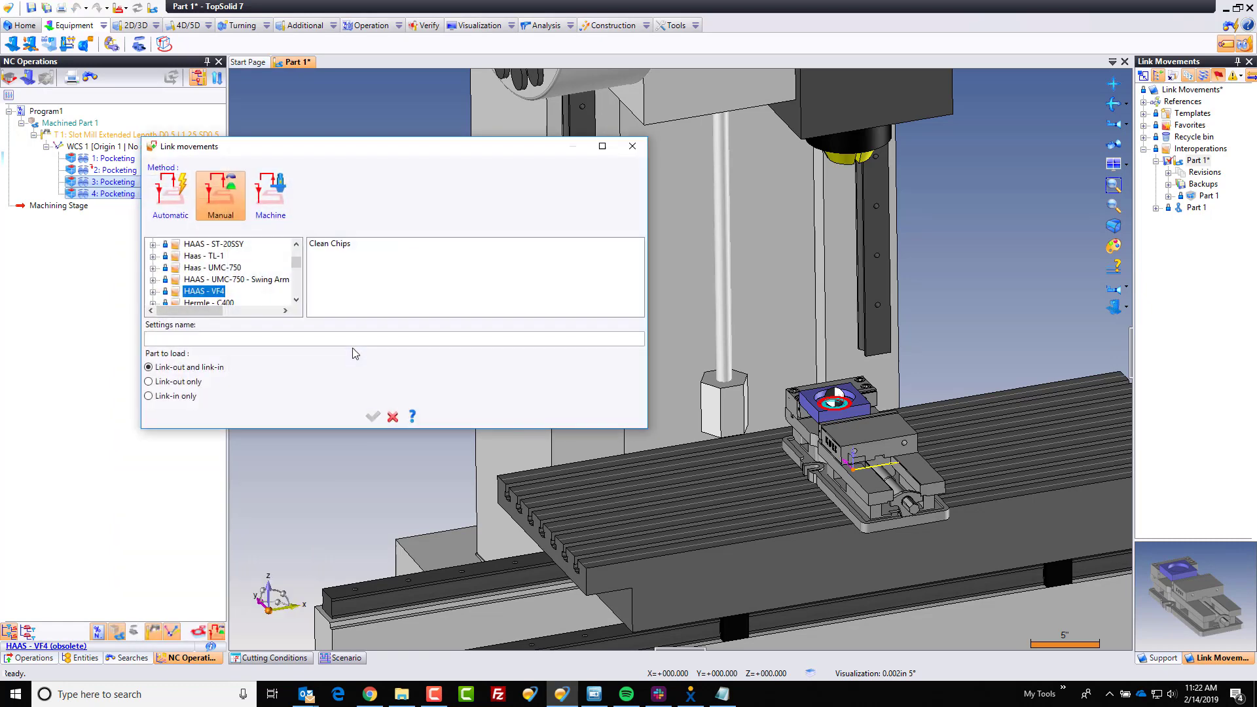
pyautogui.click(336, 247)
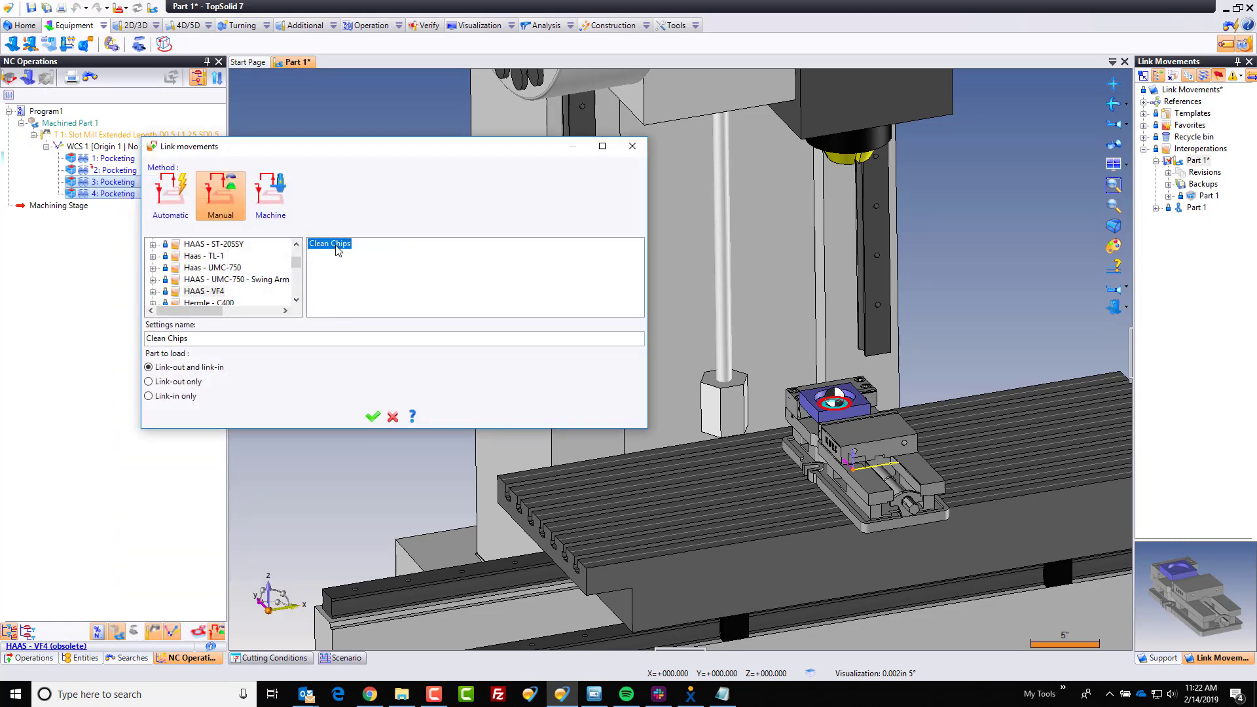
pyautogui.click(373, 416)
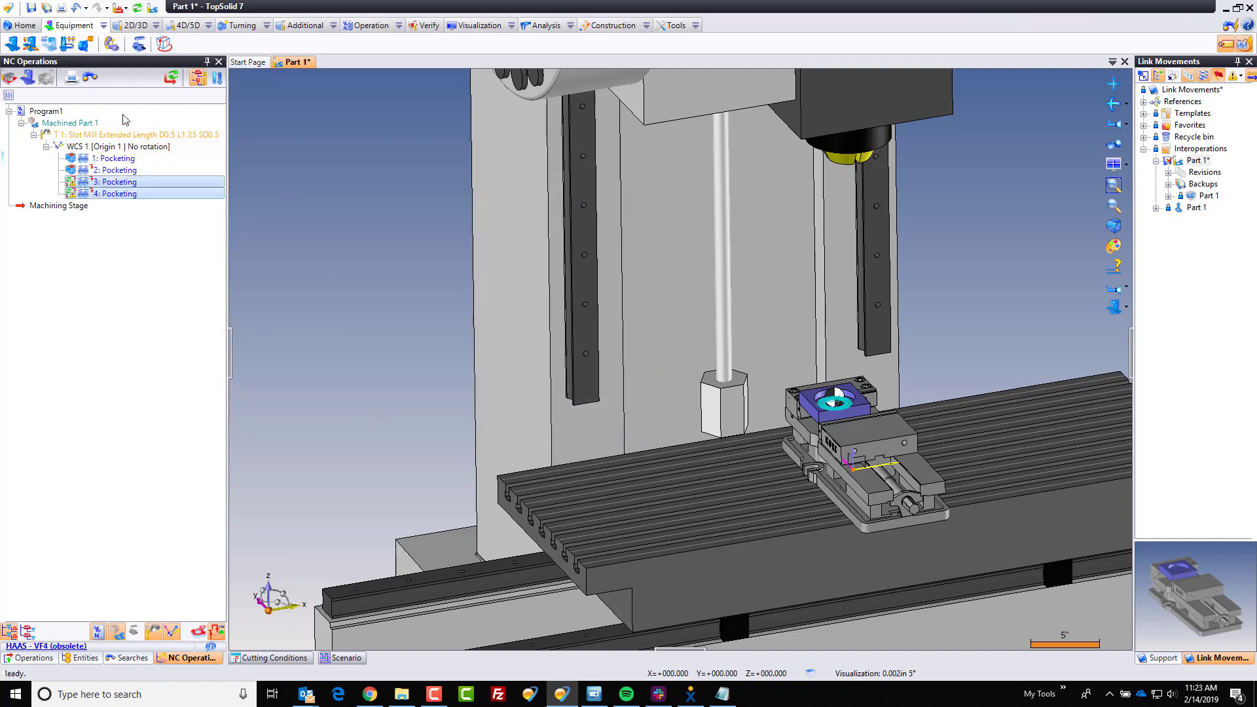
pyautogui.click(170, 80)
# Run Generate ISO with the Missler>>Fanuc Haas UMC750 post to reach the NC file save window.
pyautogui.click(314, 282)
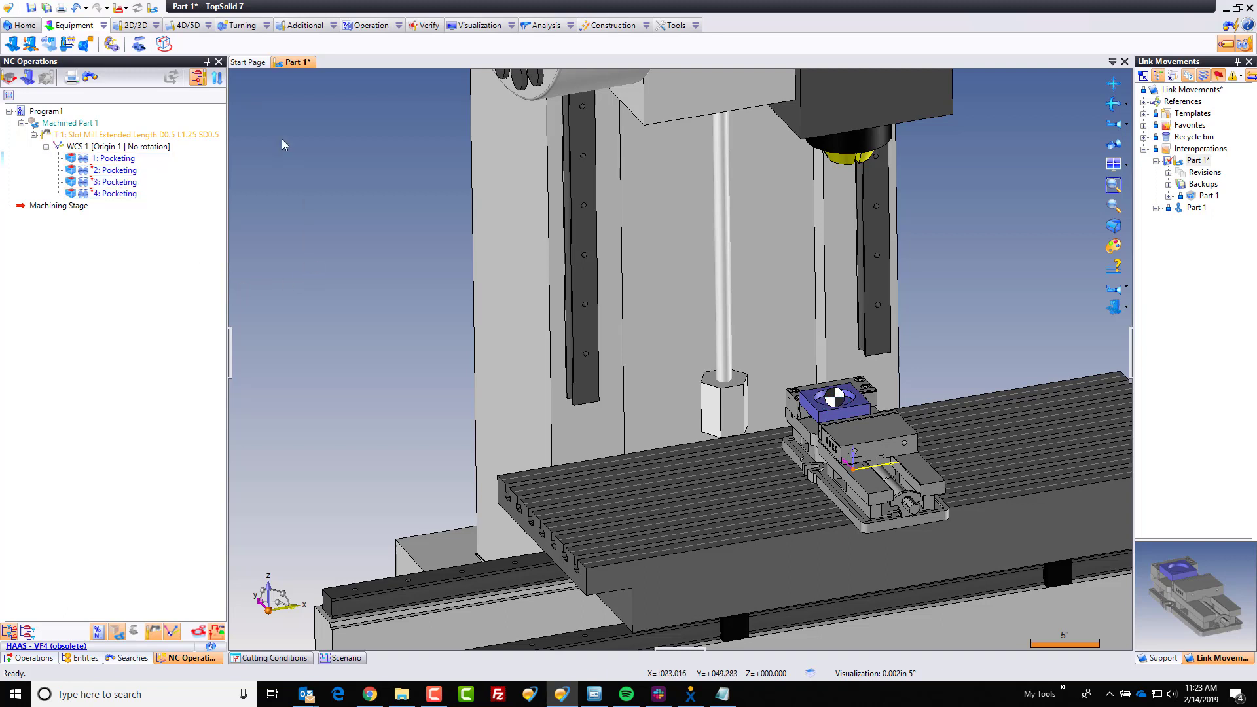
pyautogui.click(399, 25)
pyautogui.click(419, 70)
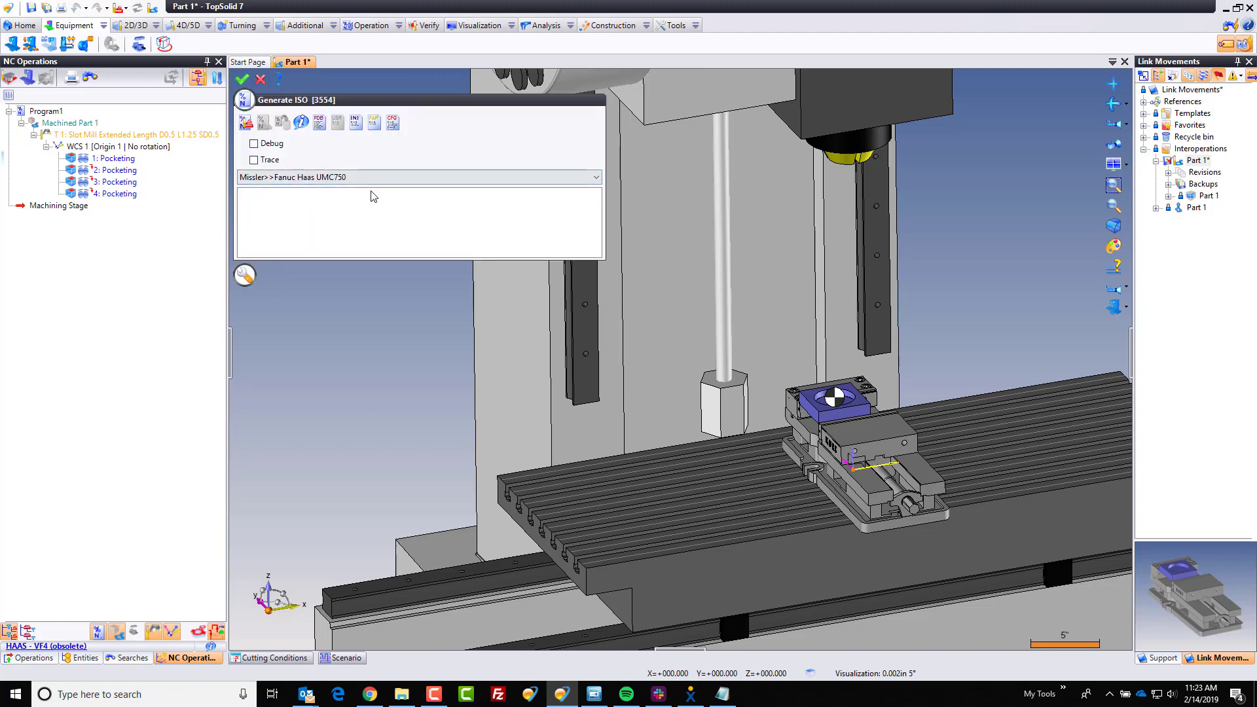
pyautogui.click(246, 123)
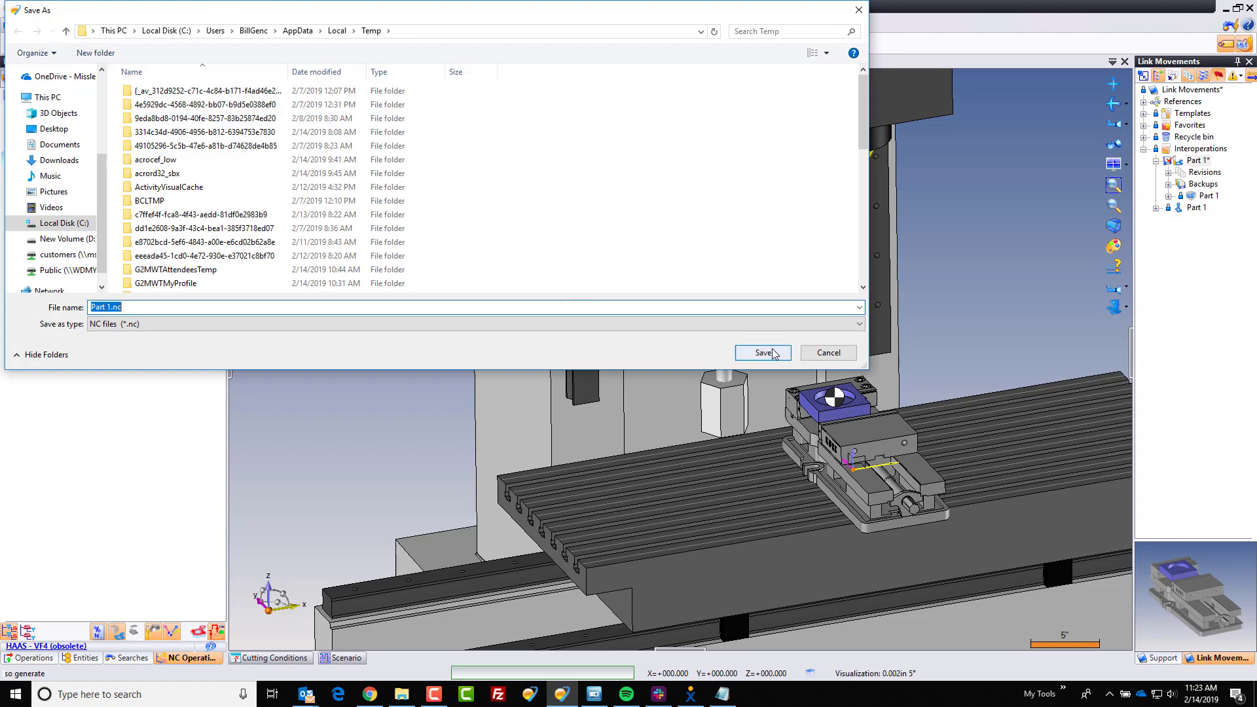
# Save as Part 1.nc, replacing the old file, and highlight the G0 Z0.1, G28 Z and Y0. lines.
pyautogui.click(765, 353)
pyautogui.click(673, 347)
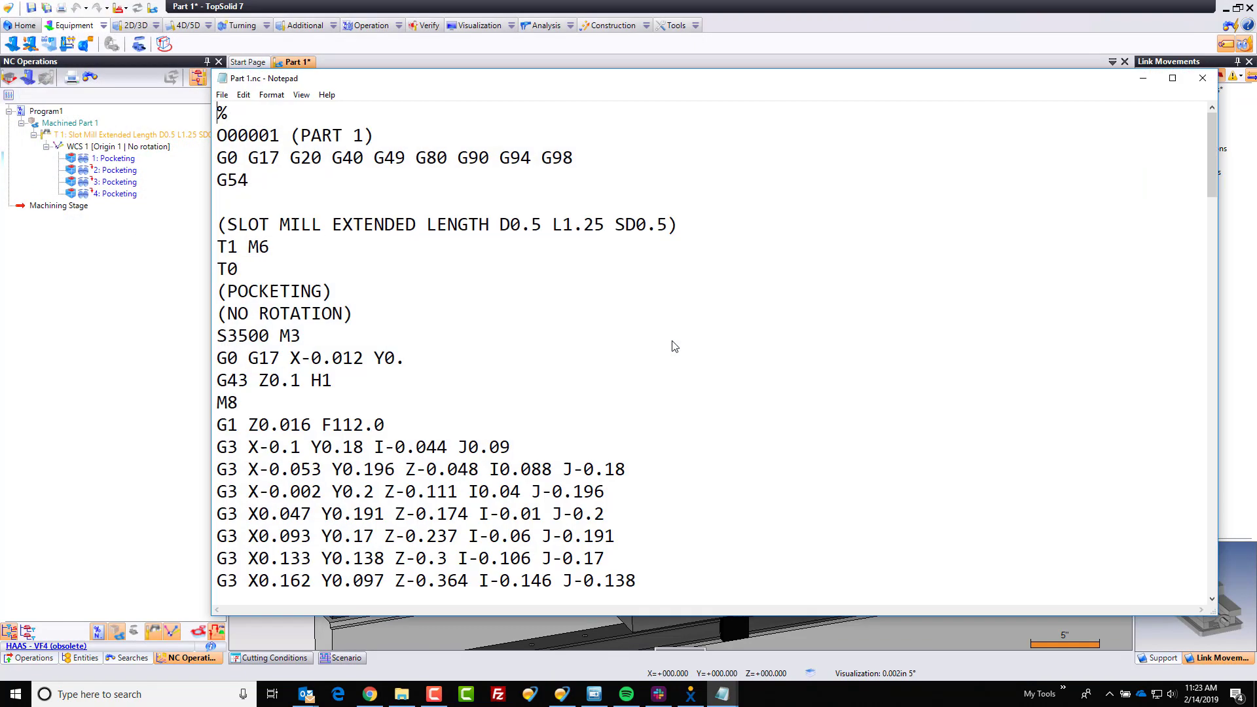
pyautogui.scroll(-10, 673, 341)
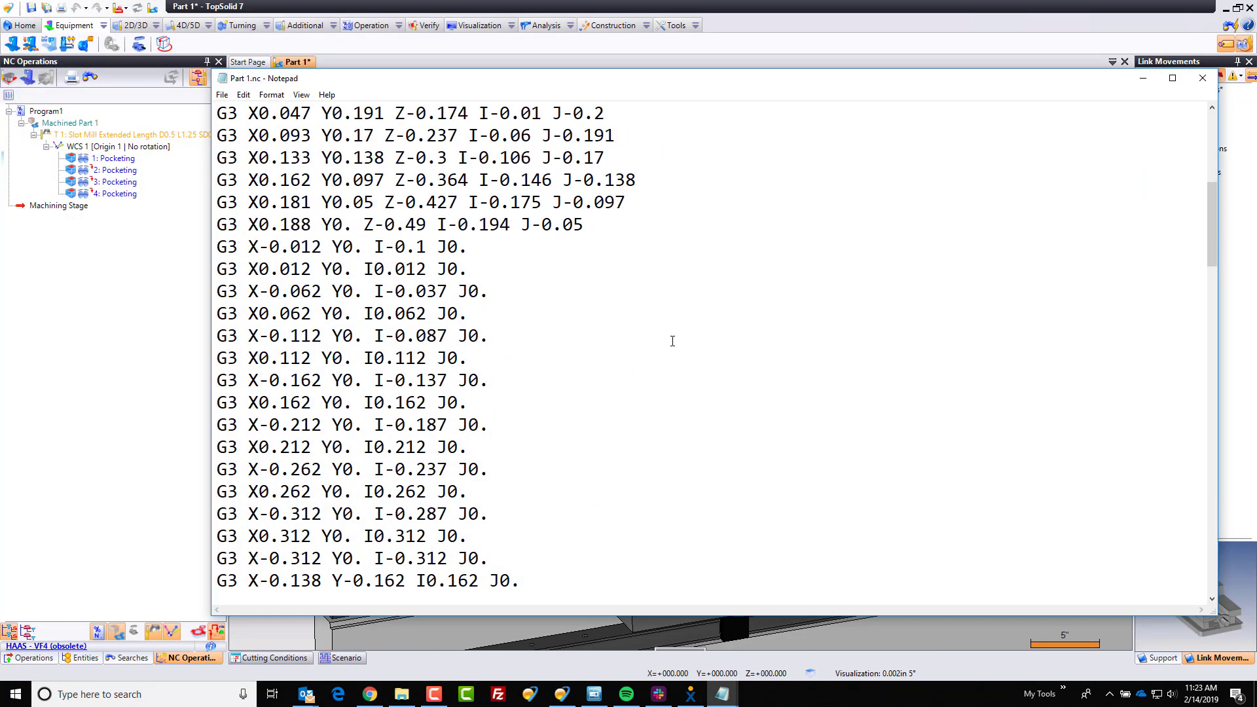
pyautogui.moveTo(310, 341); pyautogui.dragTo(249, 338)
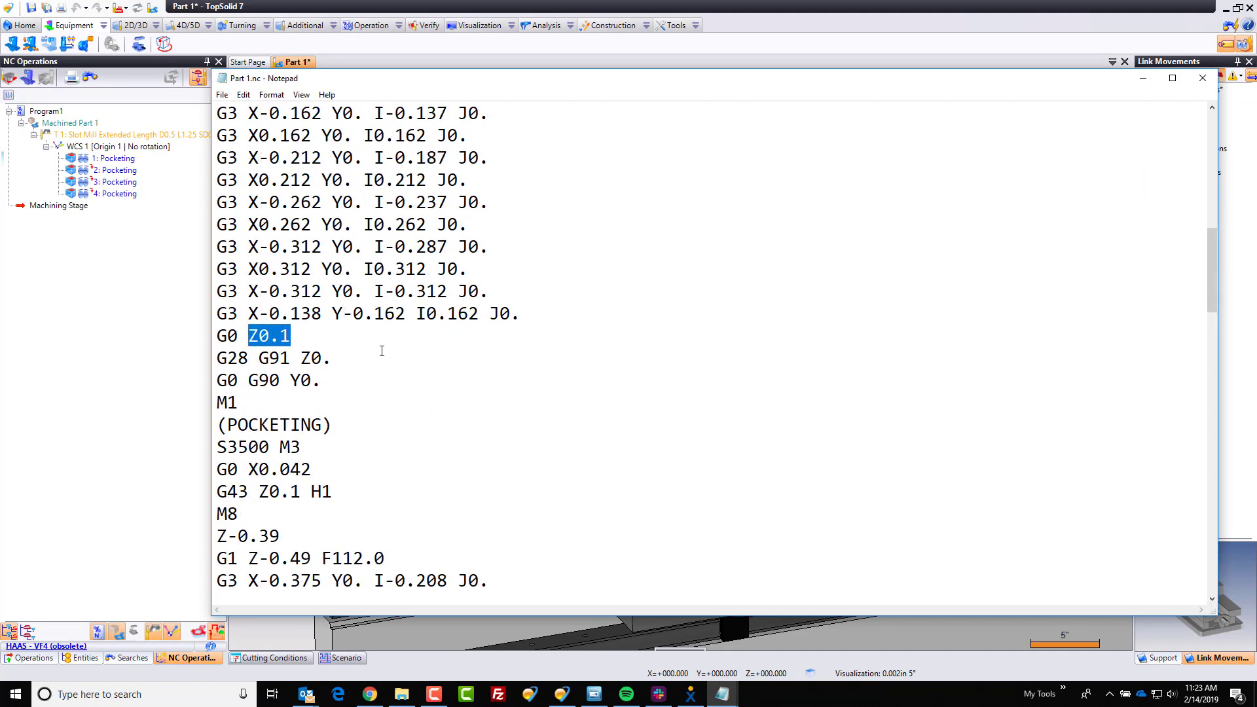
pyautogui.moveTo(333, 358); pyautogui.dragTo(239, 357)
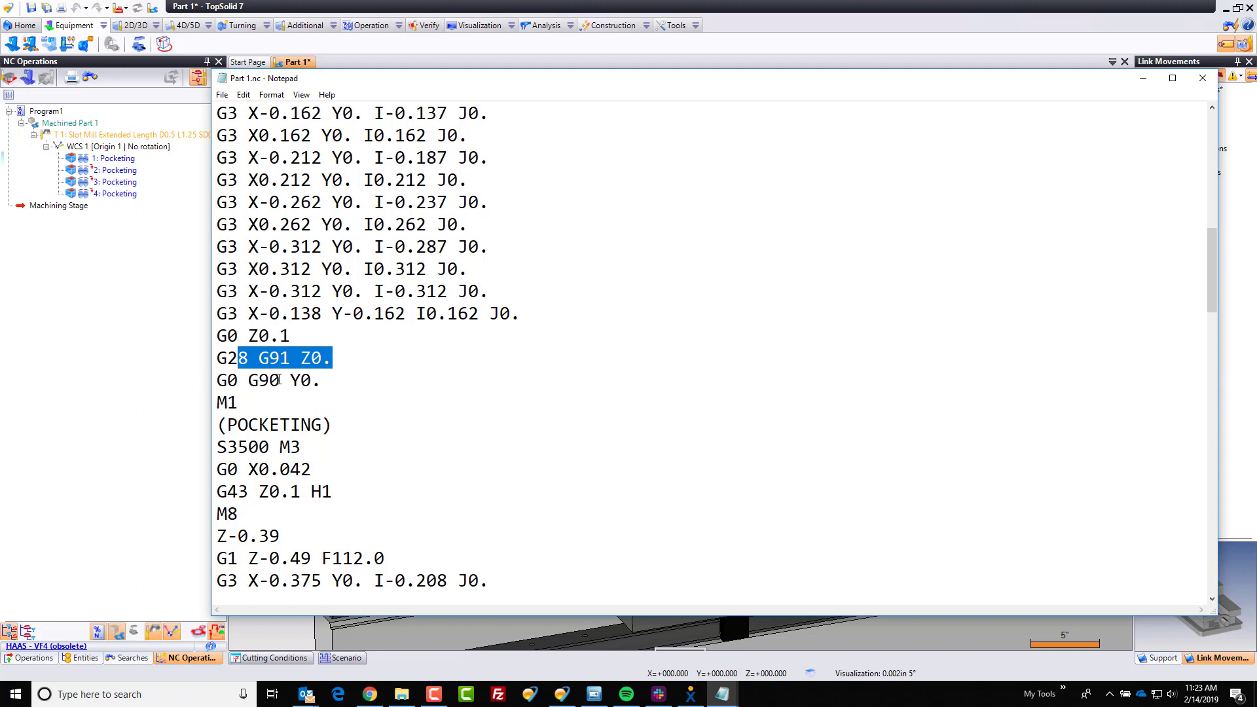
pyautogui.moveTo(327, 382); pyautogui.dragTo(208, 401)
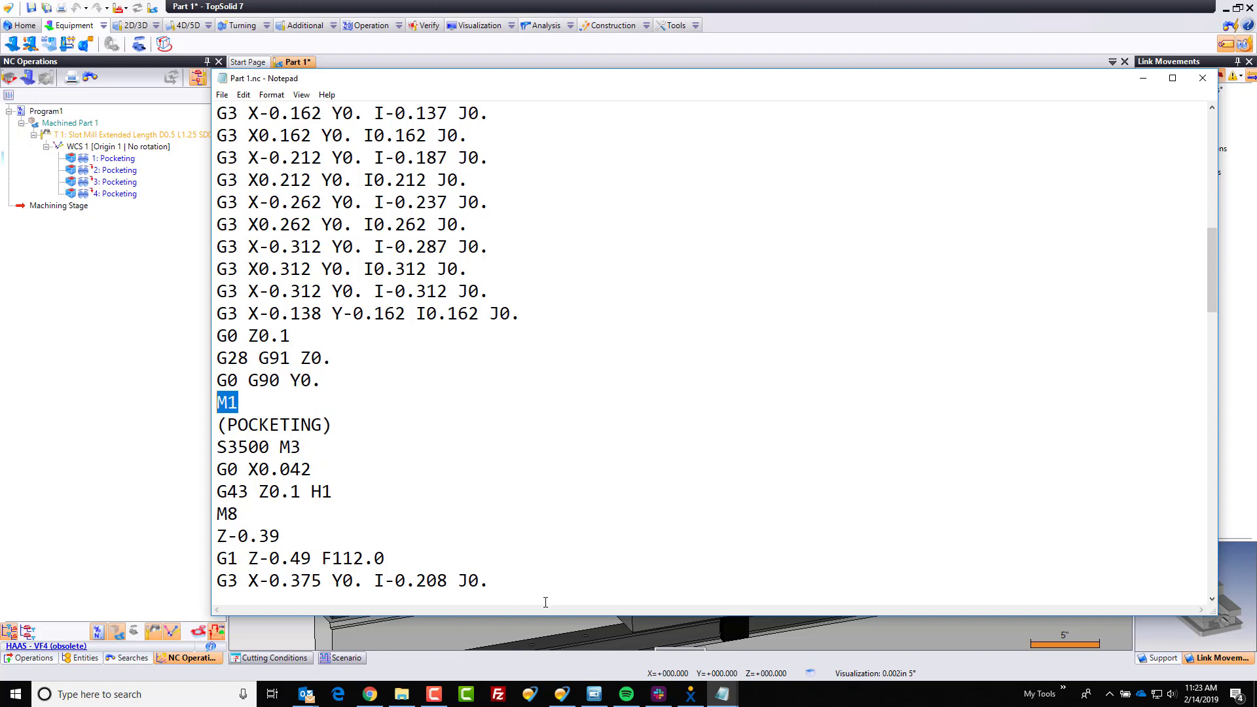
# Scroll through the rest of the posted code and close Notepad.
pyautogui.scroll(-10, 701, 497)
pyautogui.scroll(-9, 584, 413)
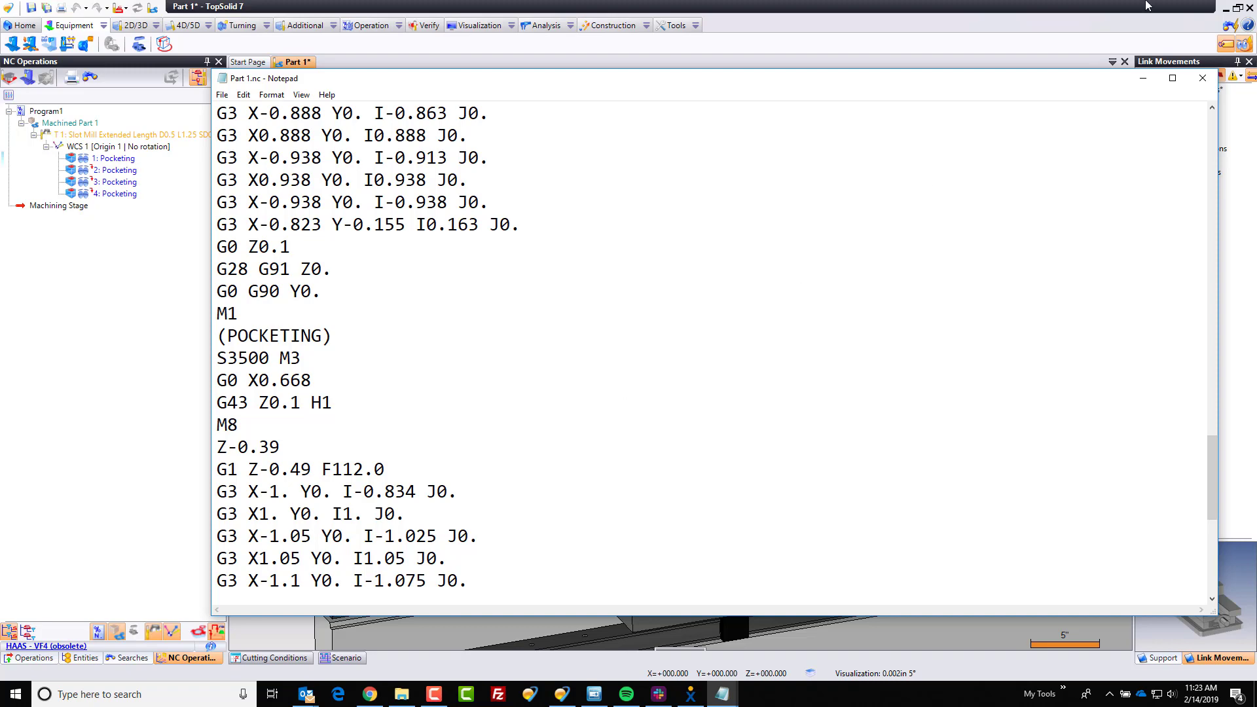
pyautogui.click(1203, 78)
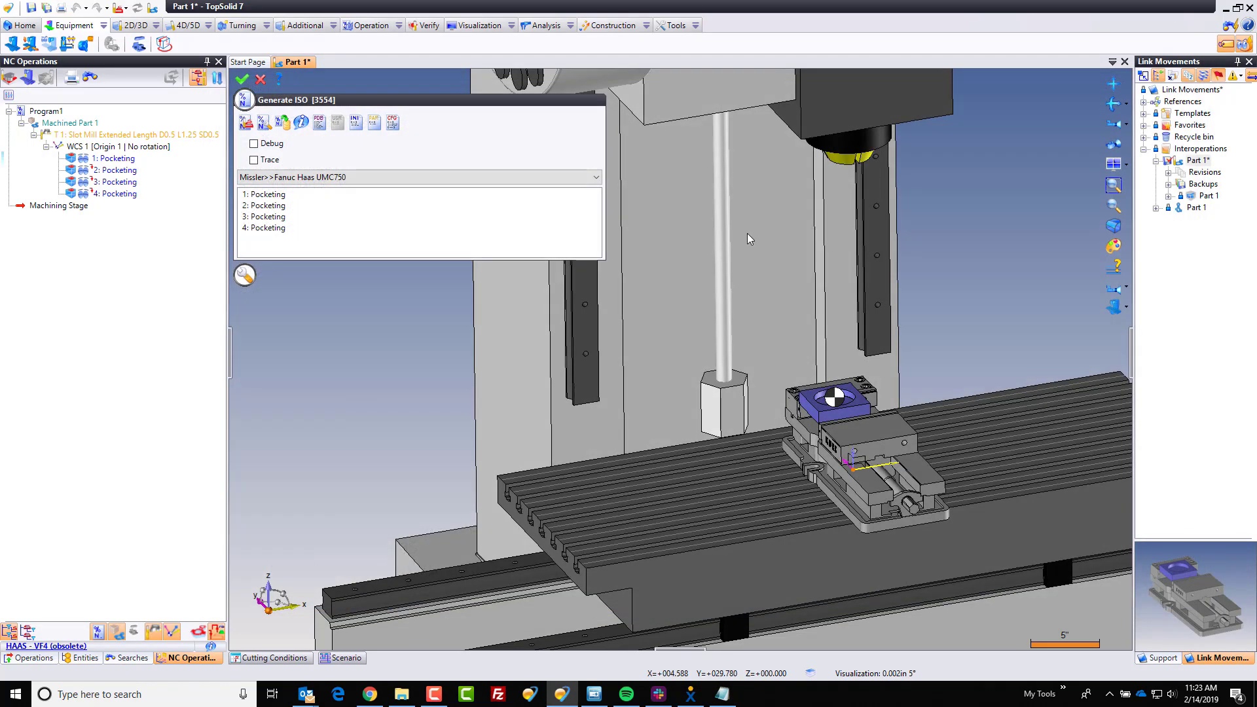